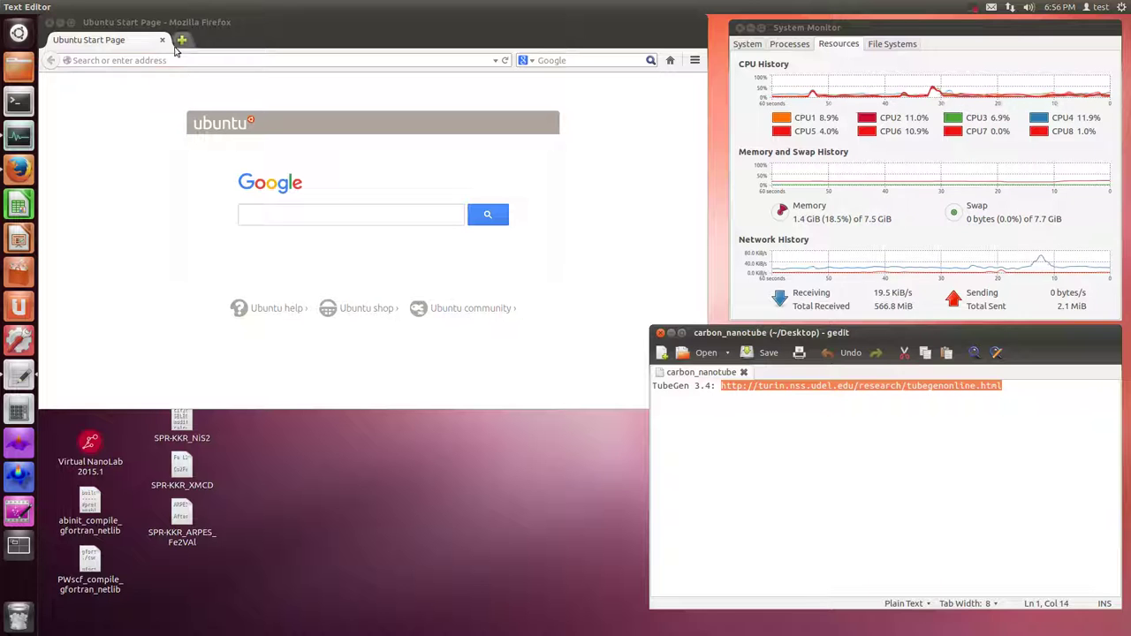
- Search Google for "tubeGen 3.4" and open the TubeGen Online page from the results
{"action": "left_click", "coordinate": [337, 213]}
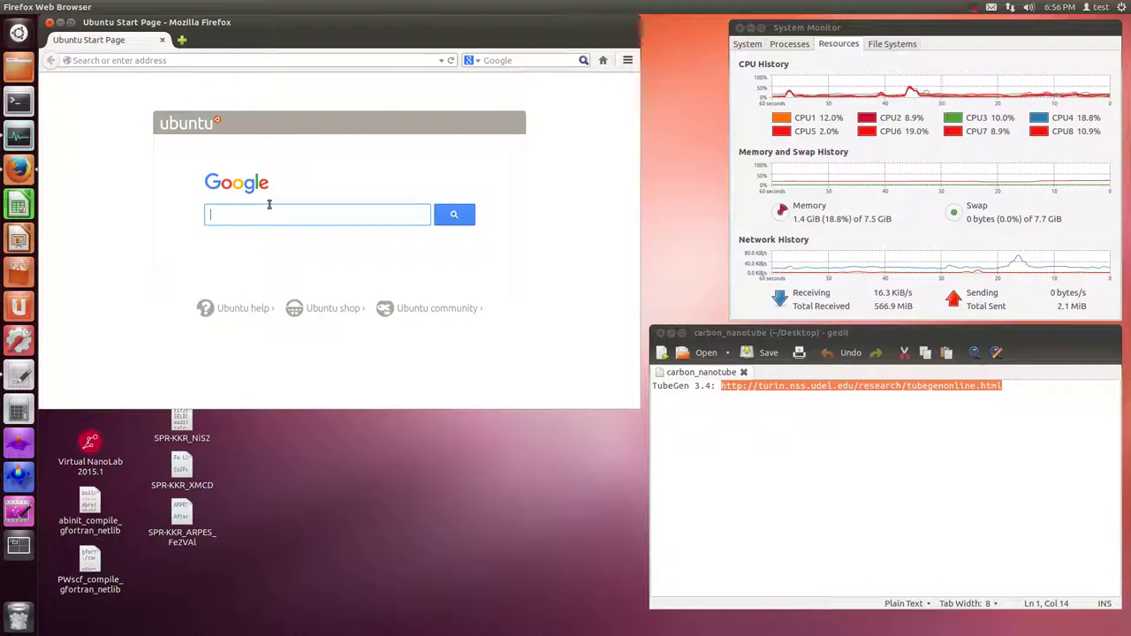
{"action": "type", "text": "tubeGen"}
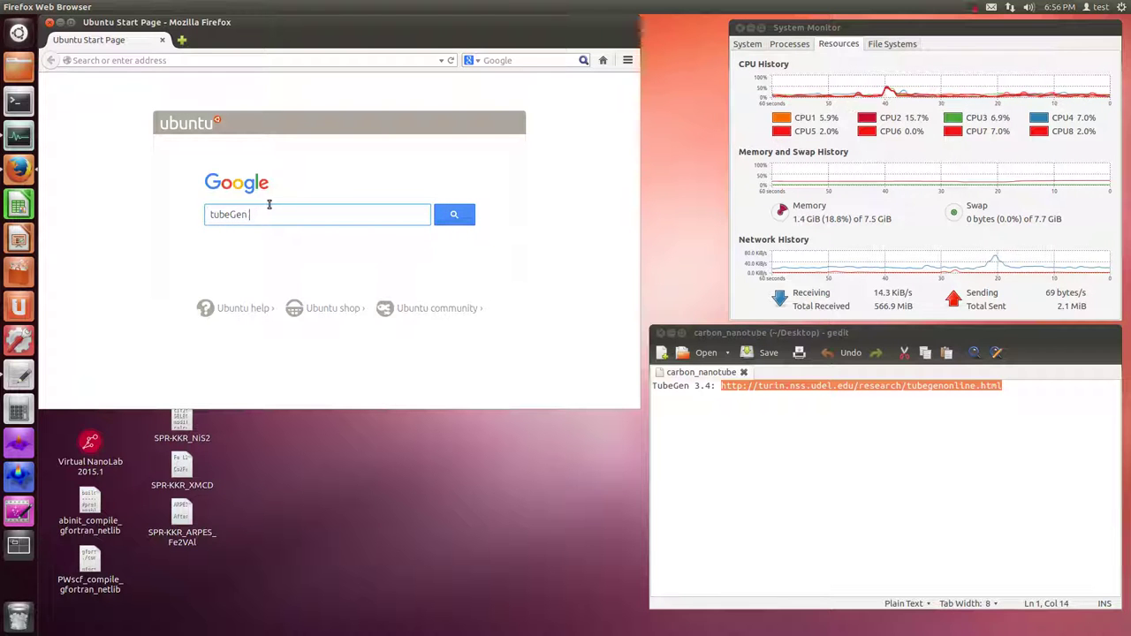
{"action": "type", "text": " 3.4"}
{"action": "key", "text": "Return"}
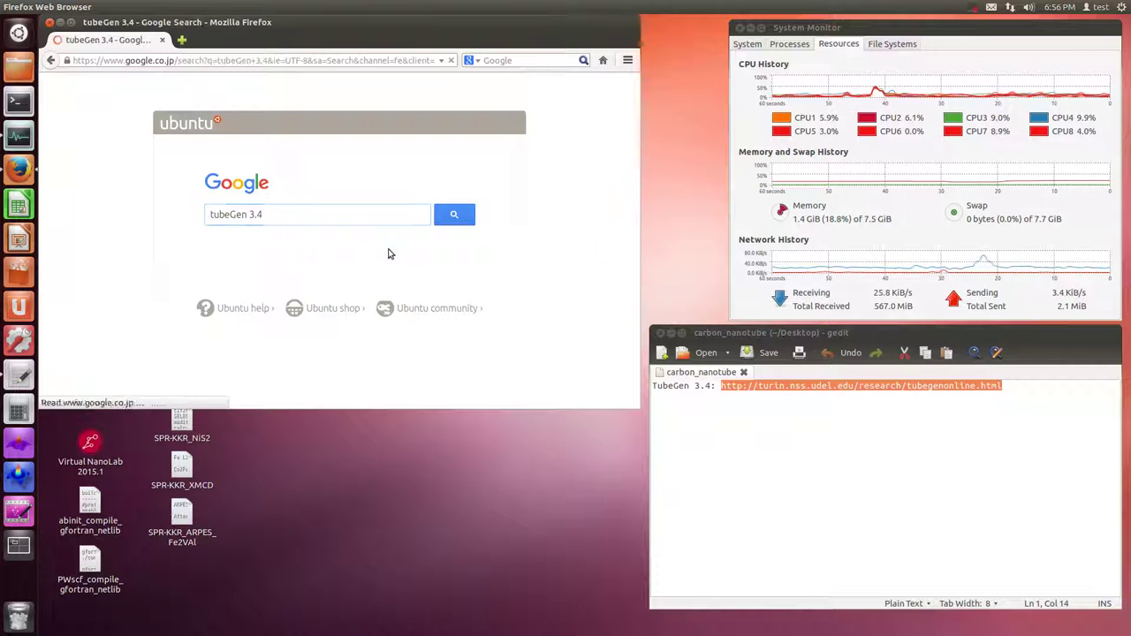
{"action": "left_click", "coordinate": [292, 181]}
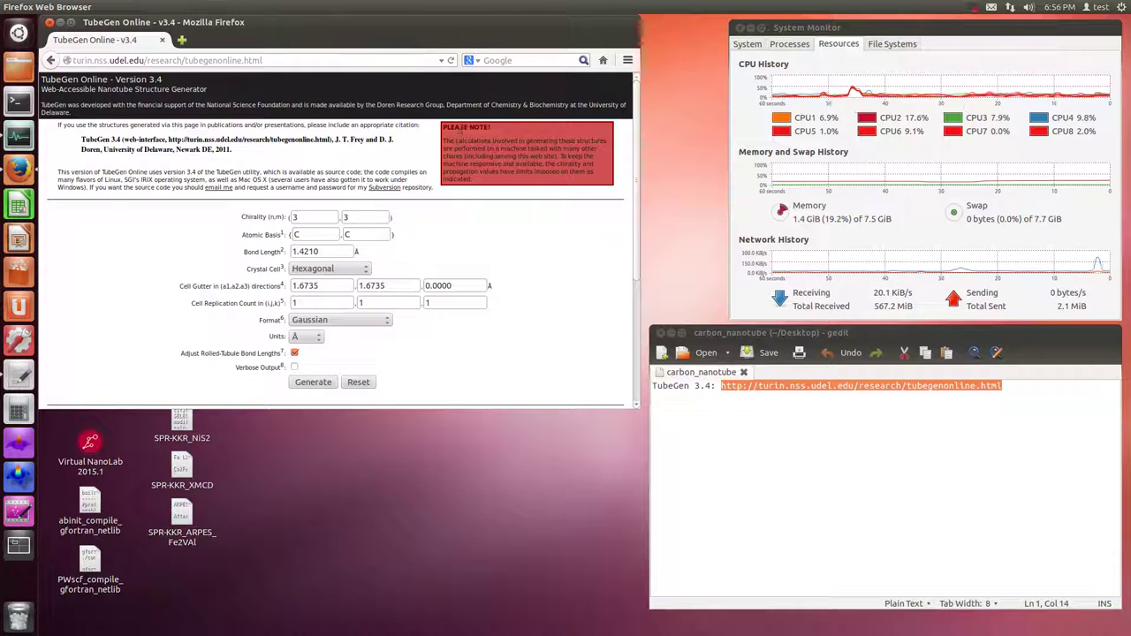
- Set the TubeGen output format to CIF format and generate the (3,3) carbon nanotube structure
{"action": "left_click_drag", "start_coordinate": [449, 142], "coordinate": [607, 180]}
{"action": "left_click", "coordinate": [360, 120]}
{"action": "left_click_drag", "start_coordinate": [360, 22], "coordinate": [747, 54]}
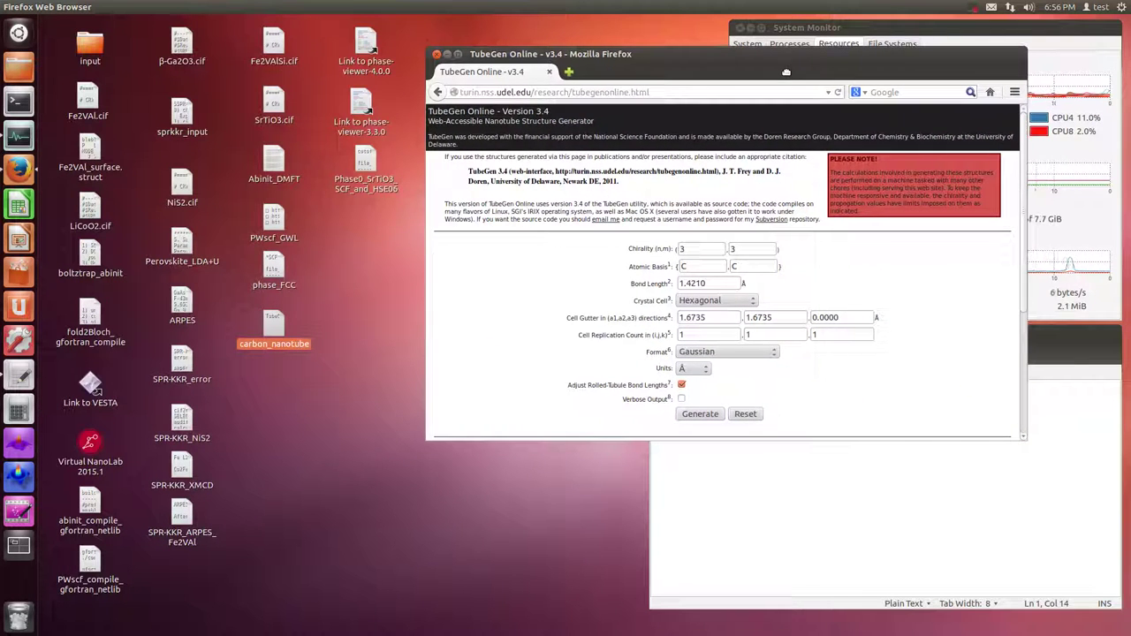
{"action": "left_click", "coordinate": [727, 351]}
{"action": "left_click", "coordinate": [721, 444]}
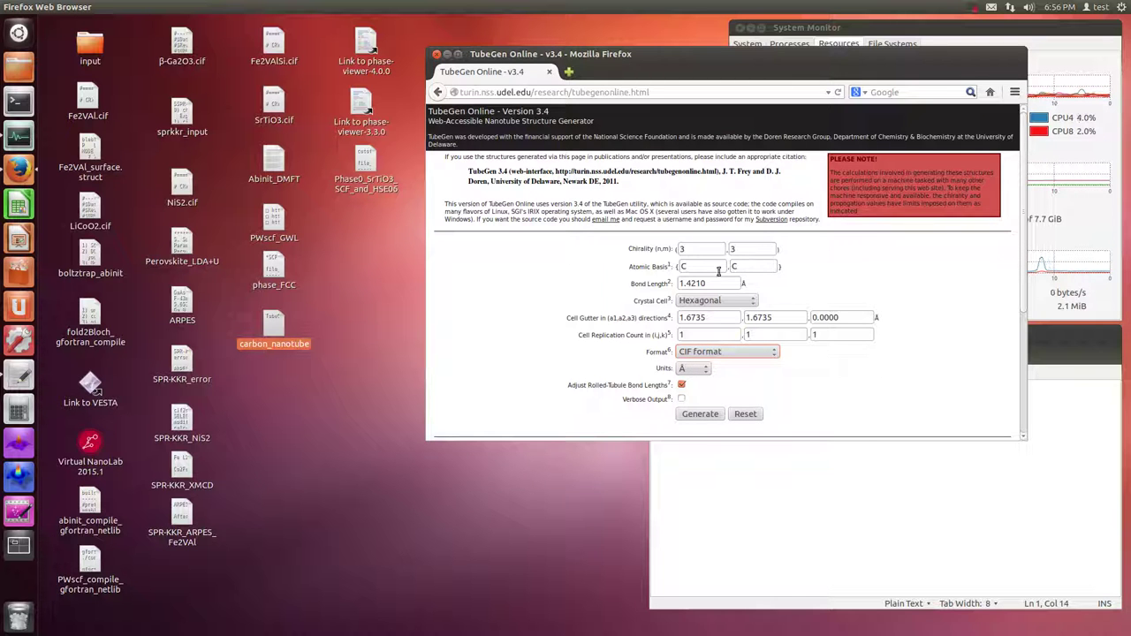
{"action": "left_click", "coordinate": [707, 416]}
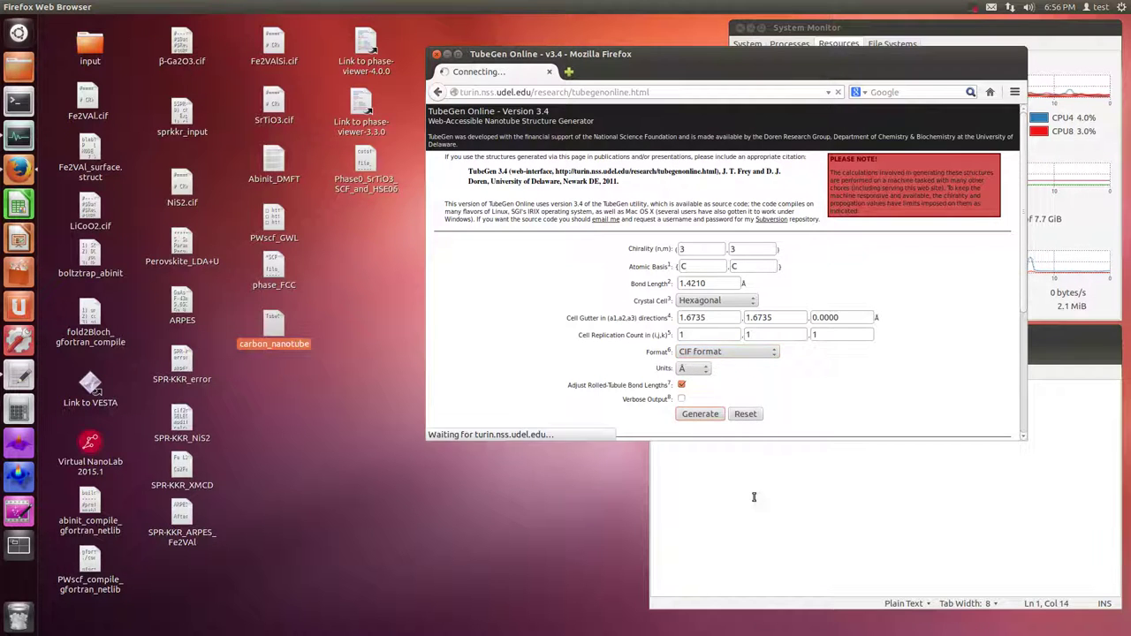
- Create an empty document on the desktop named case33.cif
{"action": "left_click", "coordinate": [289, 403]}
{"action": "right_click", "coordinate": [278, 385]}
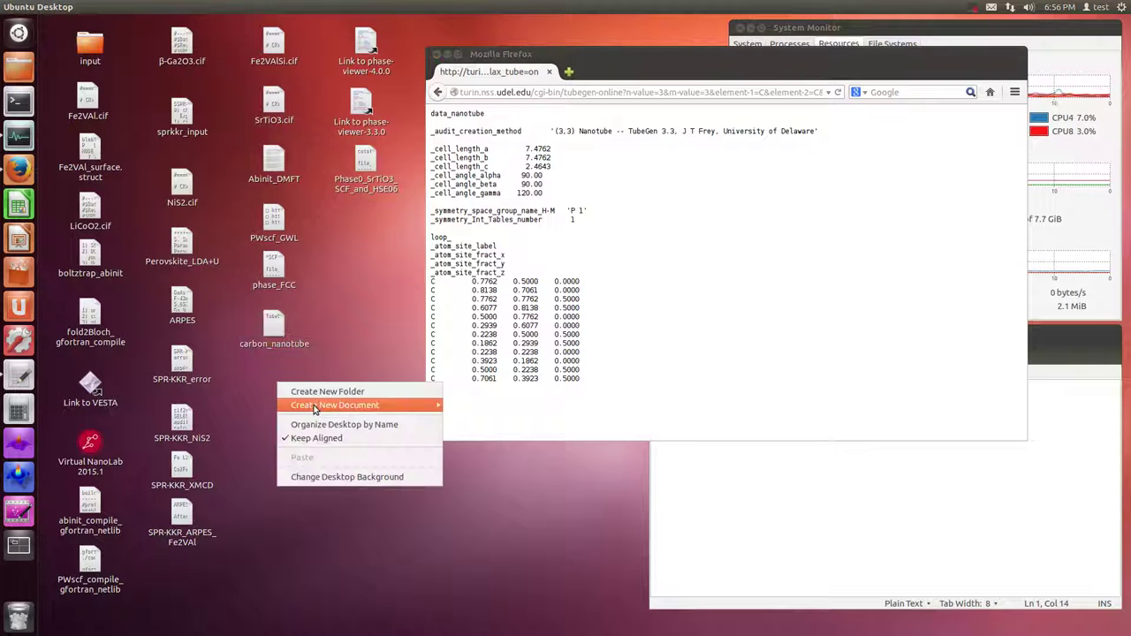
{"action": "mouse_move", "coordinate": [332, 404]}
{"action": "left_click", "coordinate": [489, 424]}
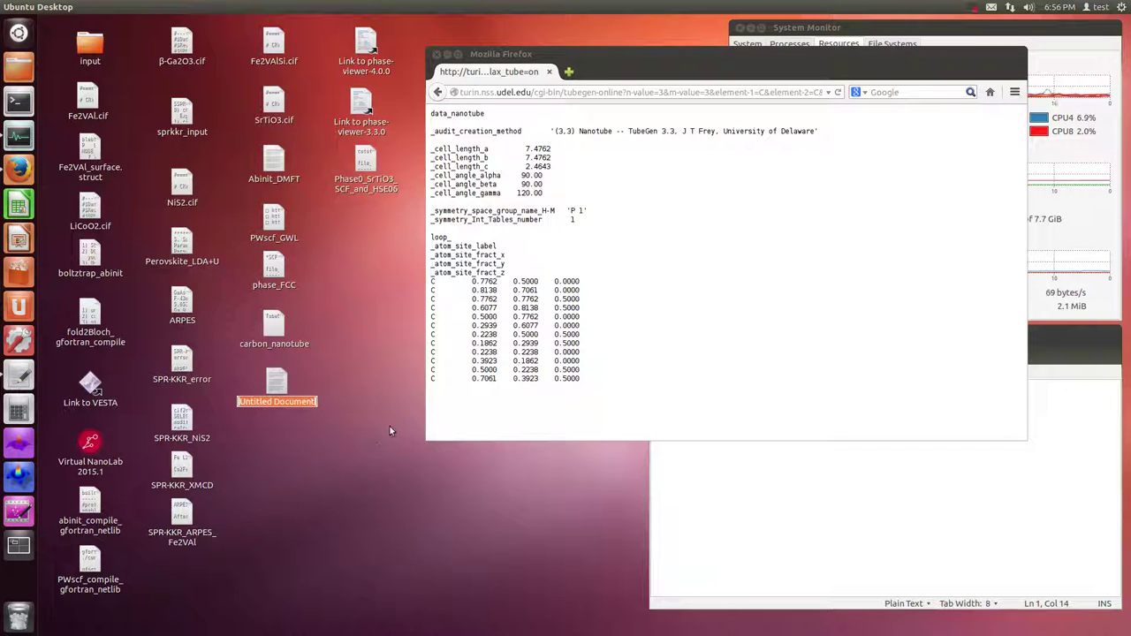
{"action": "type", "text": "cae."}
{"action": "key", "text": "BackSpace"}
{"action": "key", "text": "BackSpace"}
{"action": "type", "text": "se."}
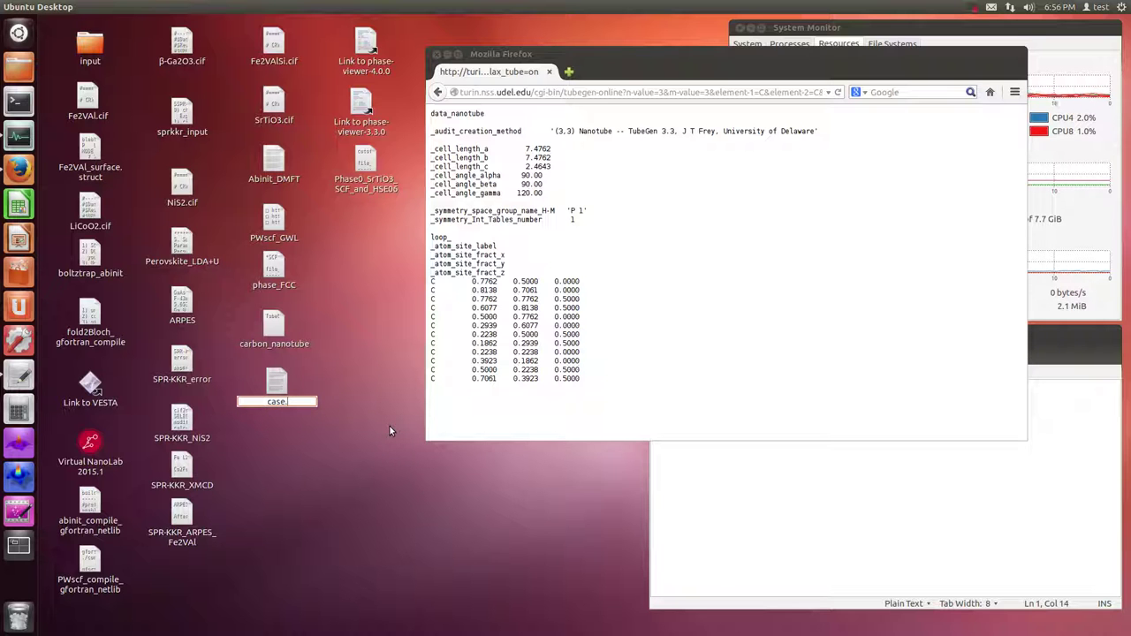
{"action": "key", "text": "BackSpace"}
{"action": "type", "text": "33.cif"}
{"action": "key", "text": "Return"}
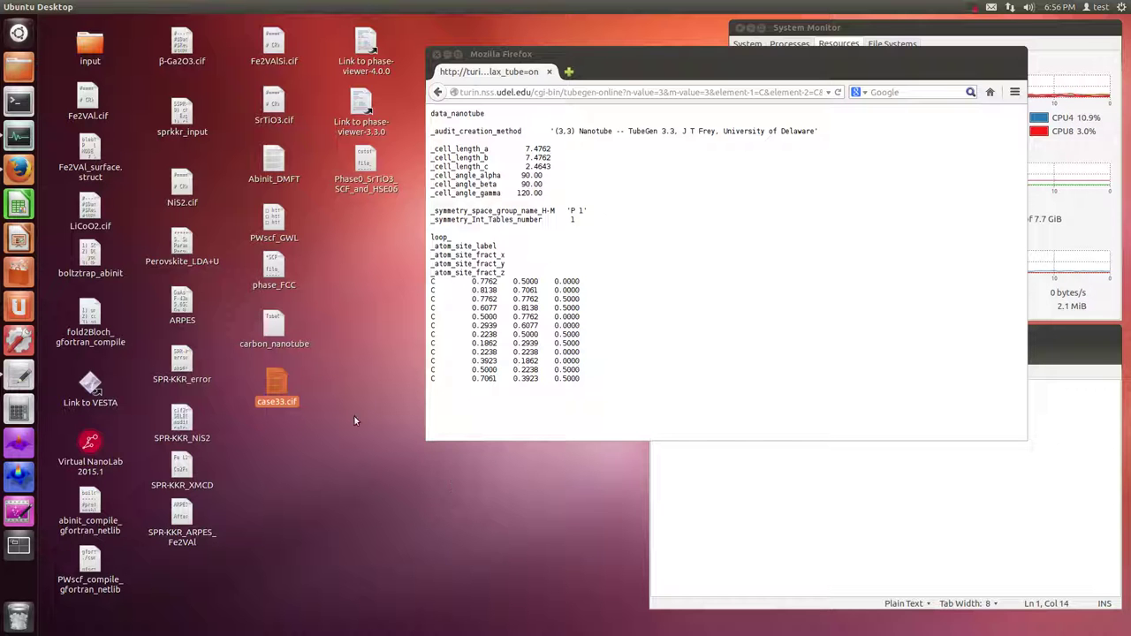
- Open case33.cif in the text editor and copy all of the generated CIF text from the browser page
{"action": "key", "text": "Return"}
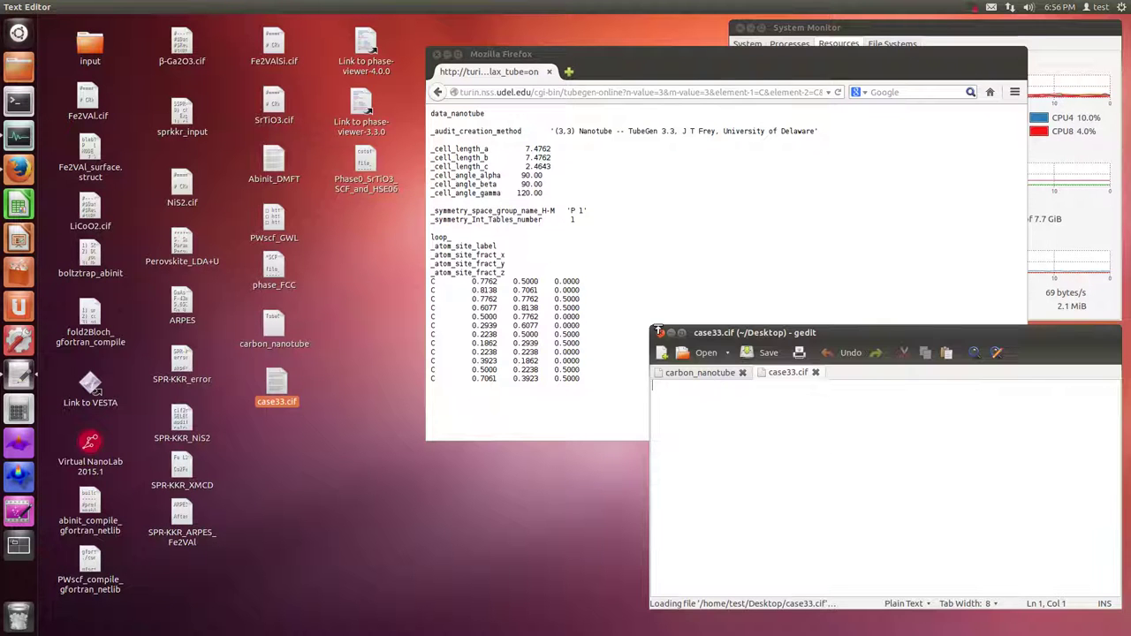
{"action": "left_click_drag", "start_coordinate": [584, 382], "coordinate": [430, 112]}
{"action": "left_click", "coordinate": [667, 257]}
{"action": "key", "text": "ctrl+a"}
{"action": "right_click", "coordinate": [505, 244]}
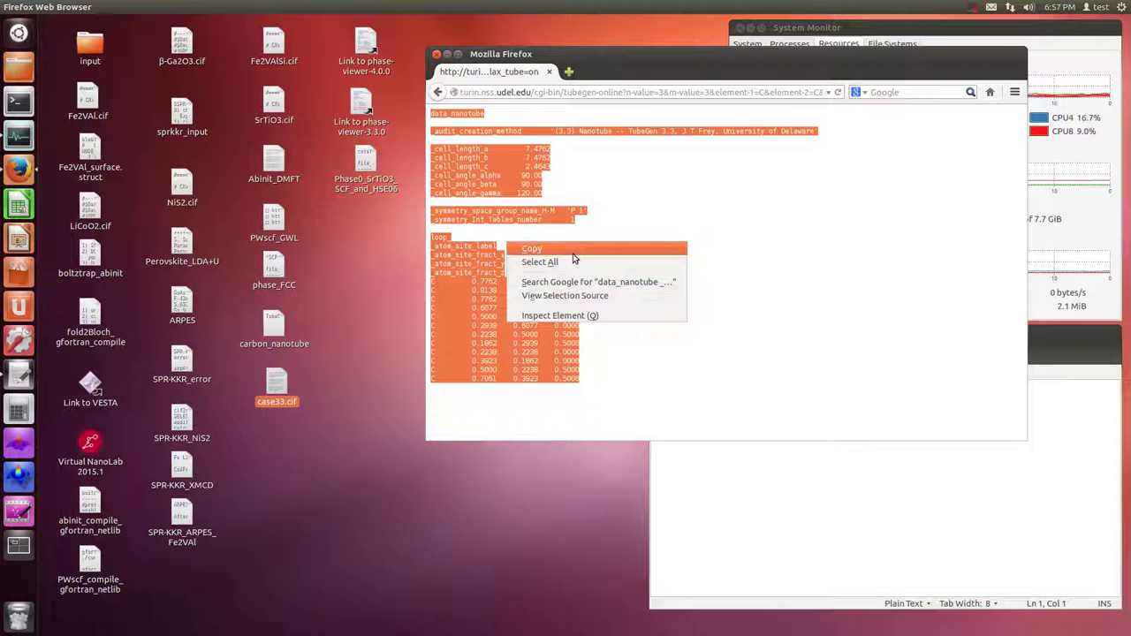
{"action": "left_click", "coordinate": [571, 251]}
- Paste the copied nanotube data into case33.cif, then save and close the file
{"action": "left_click", "coordinate": [783, 480]}
{"action": "right_click", "coordinate": [787, 484]}
{"action": "left_click", "coordinate": [823, 542]}
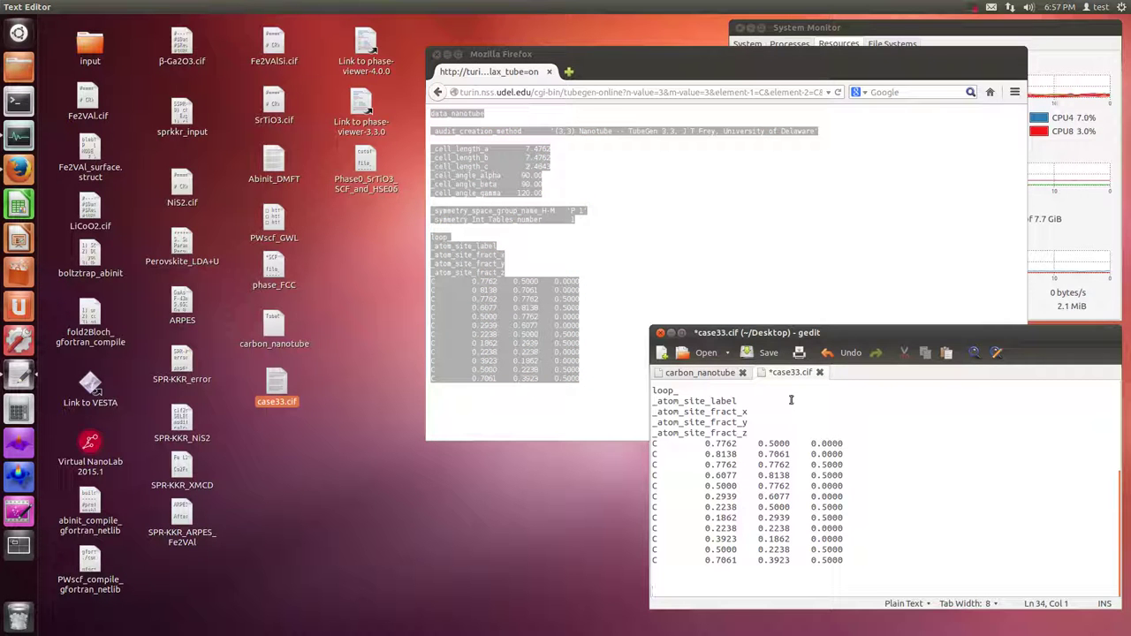
{"action": "left_click", "coordinate": [765, 353]}
{"action": "left_click", "coordinate": [438, 92]}
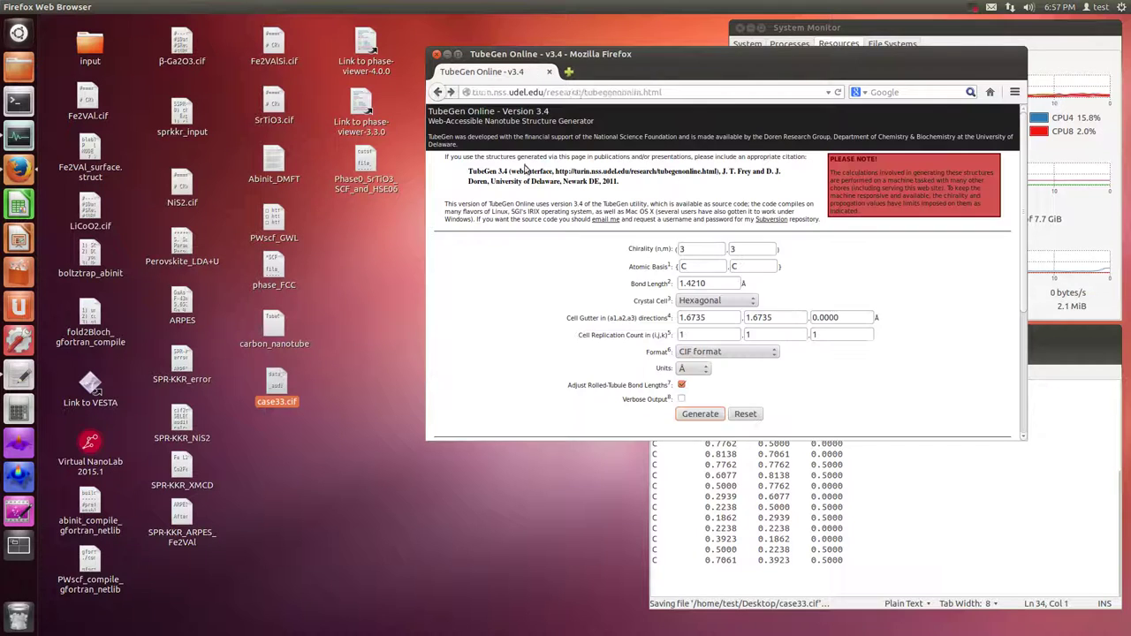
{"action": "left_click", "coordinate": [875, 487]}
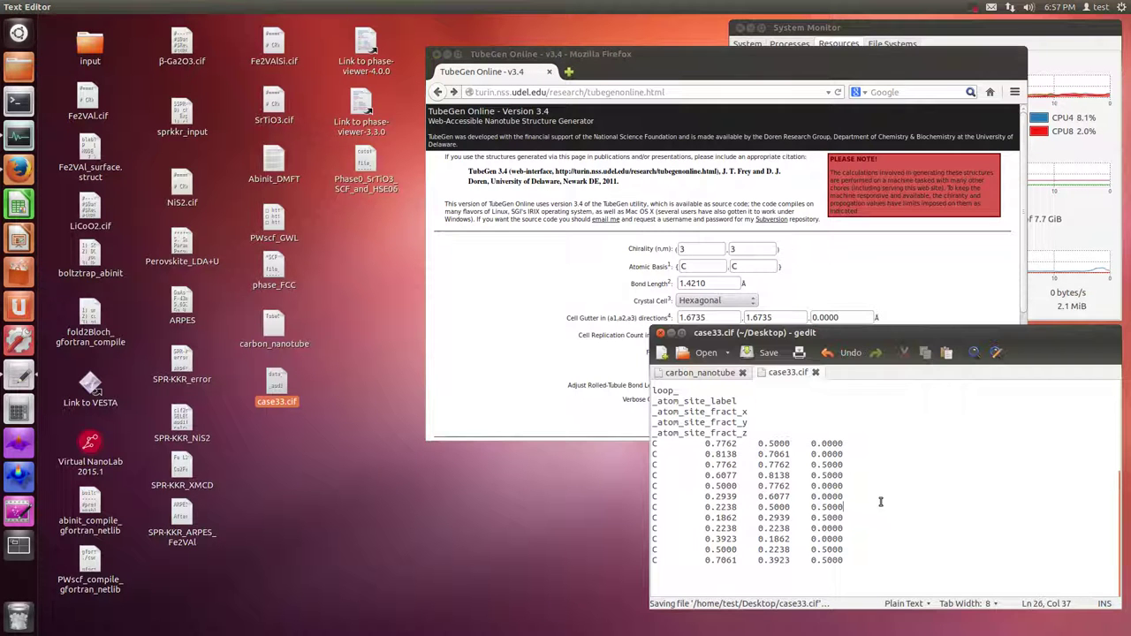
{"action": "left_click", "coordinate": [815, 372]}
- Rename case33.cif on the desktop as chirality33.cif
{"action": "right_click", "coordinate": [276, 382]}
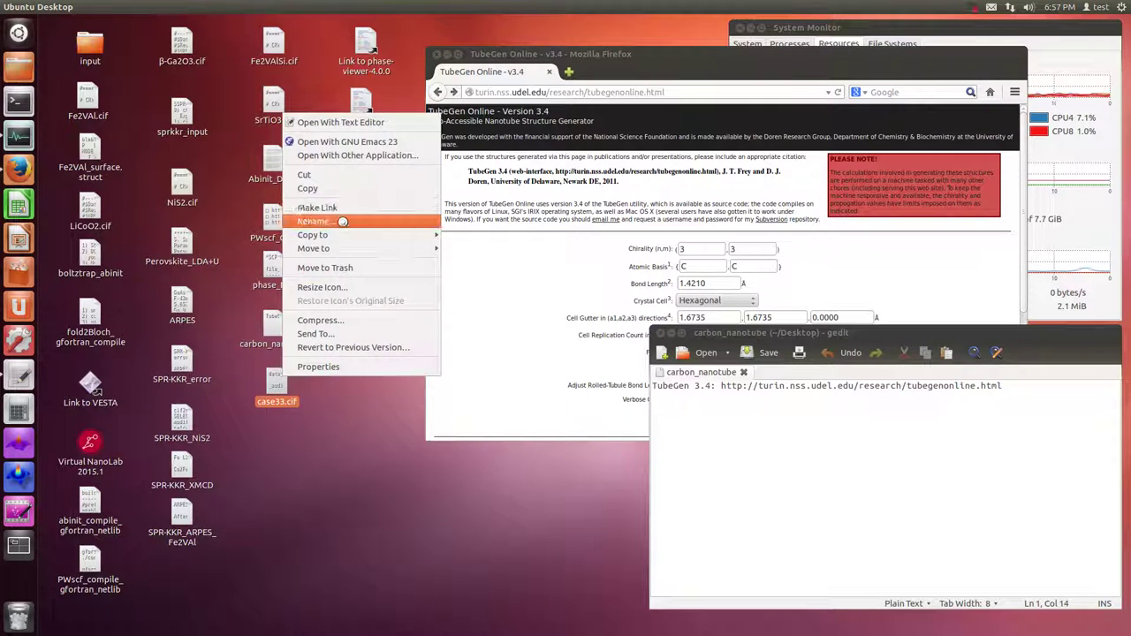
{"action": "left_click", "coordinate": [343, 222]}
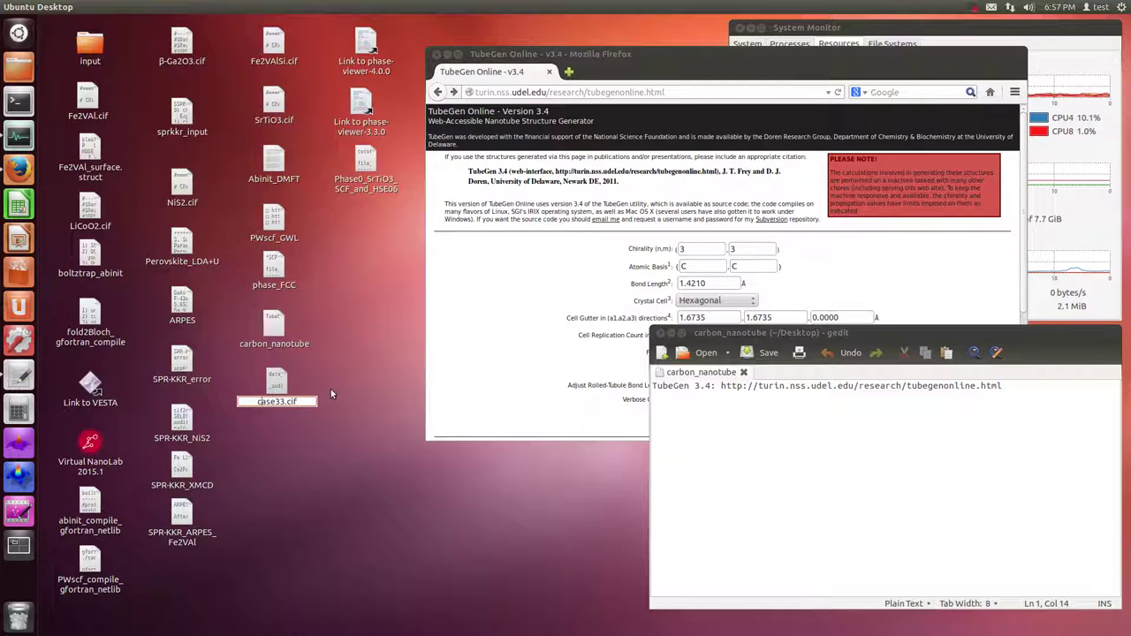
{"action": "type", "text": "ch33"}
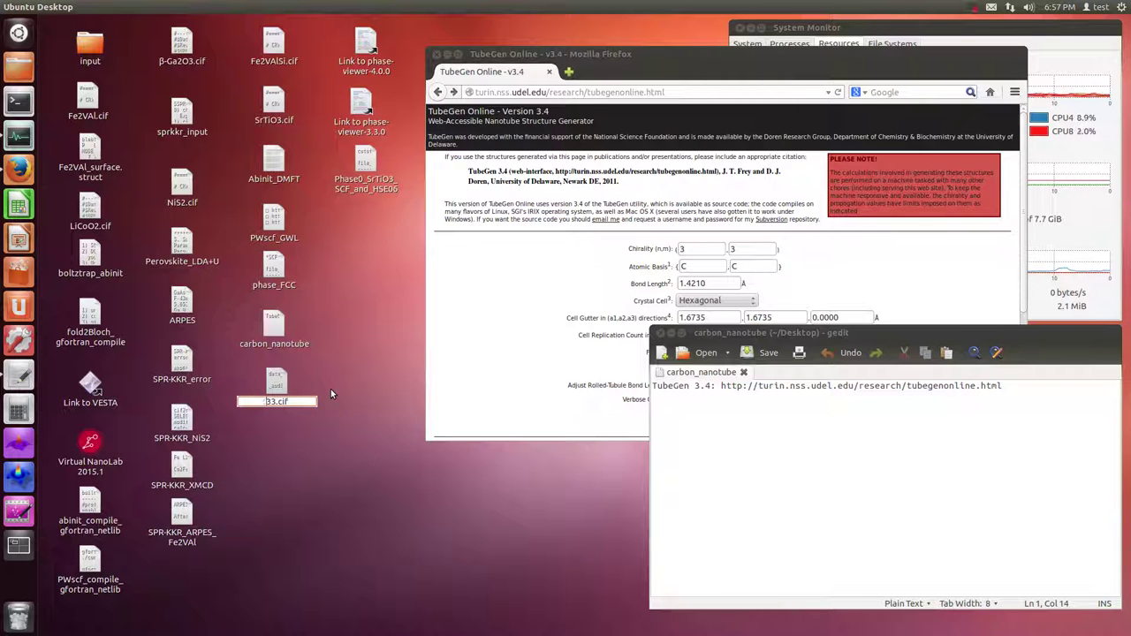
{"action": "type", "text": "irality"}
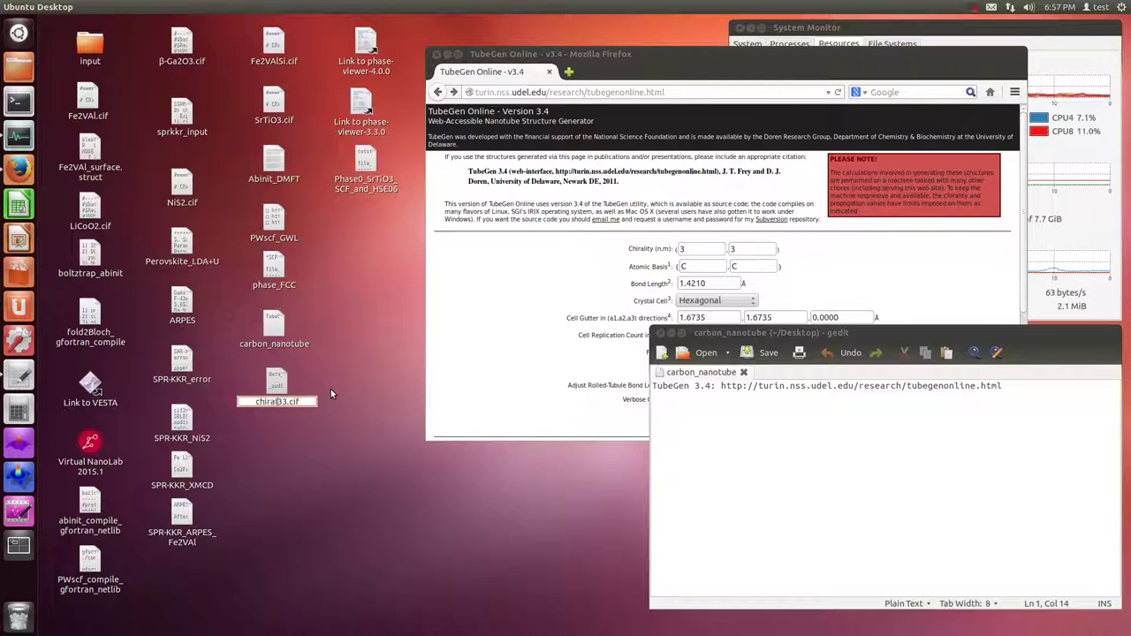
{"action": "key", "text": "Return"}
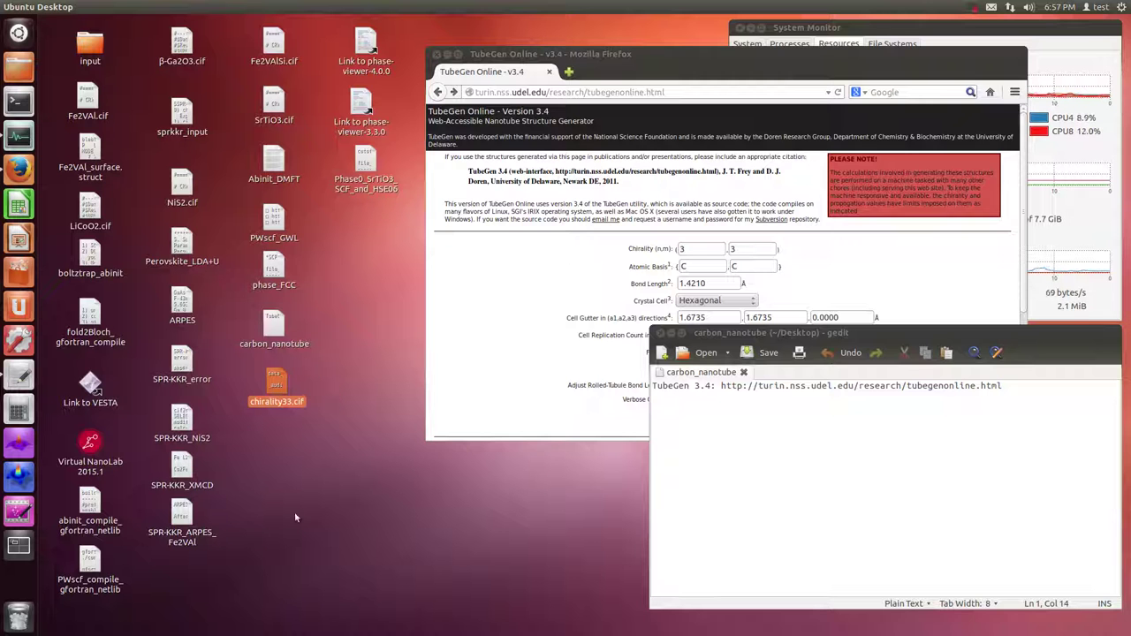
{"action": "left_click", "coordinate": [256, 528]}
{"action": "left_click", "coordinate": [448, 386]}
{"action": "left_click", "coordinate": [314, 439]}
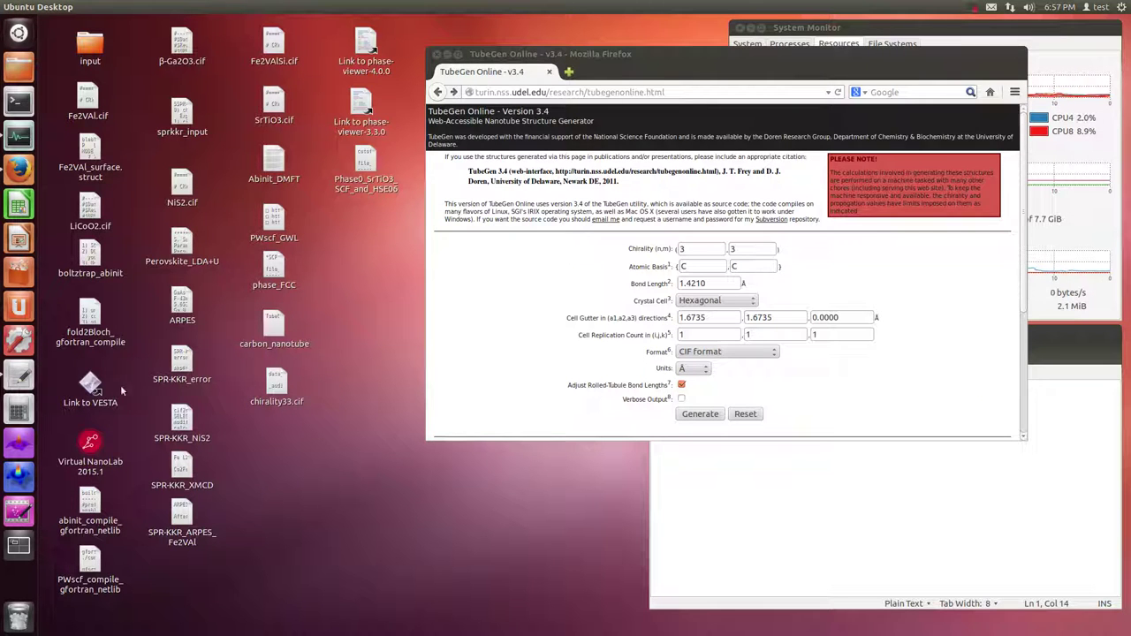
- Load chirality33.cif into VESTA, rotate the nanotube model to examine it, and close VESTA
{"action": "double_click", "coordinate": [90, 382]}
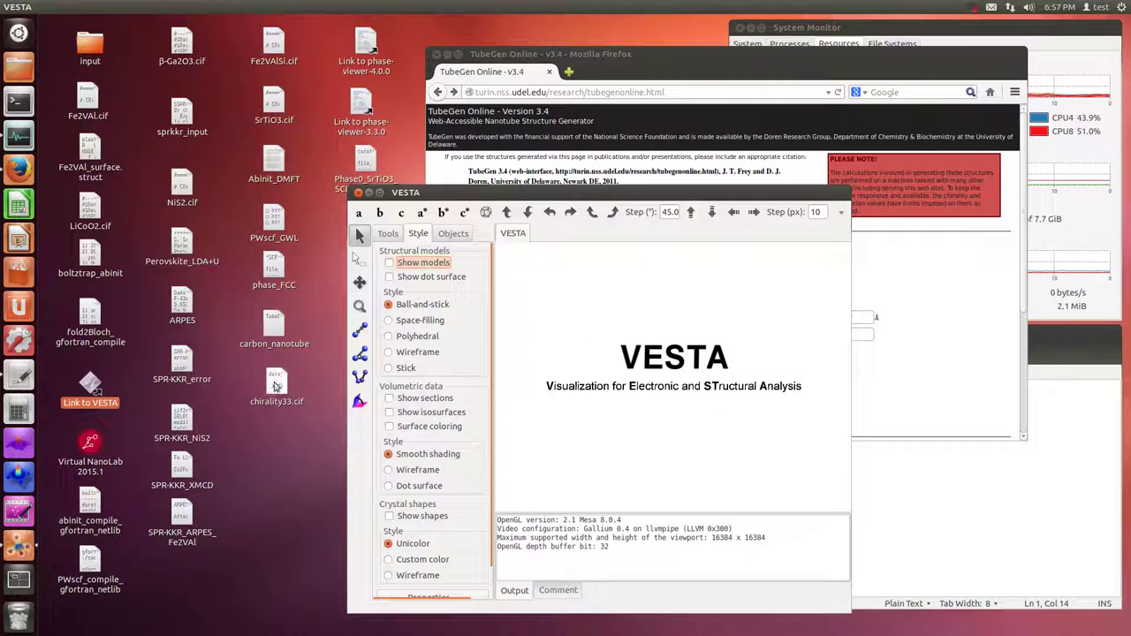
{"action": "left_click_drag", "start_coordinate": [281, 386], "coordinate": [619, 362]}
{"action": "left_click_drag", "start_coordinate": [694, 374], "coordinate": [758, 355]}
{"action": "left_click", "coordinate": [358, 193]}
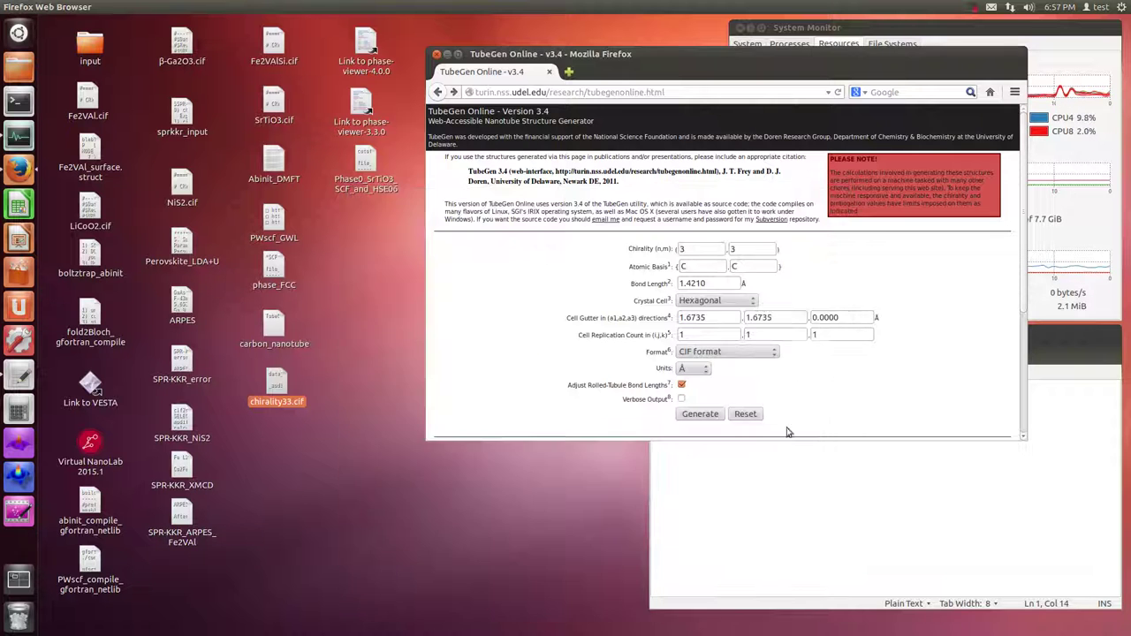
- Close the browser, run phase-viewer-4.0.0 from its desktop link and place its window clear of the desktop files
{"action": "left_click", "coordinate": [436, 54]}
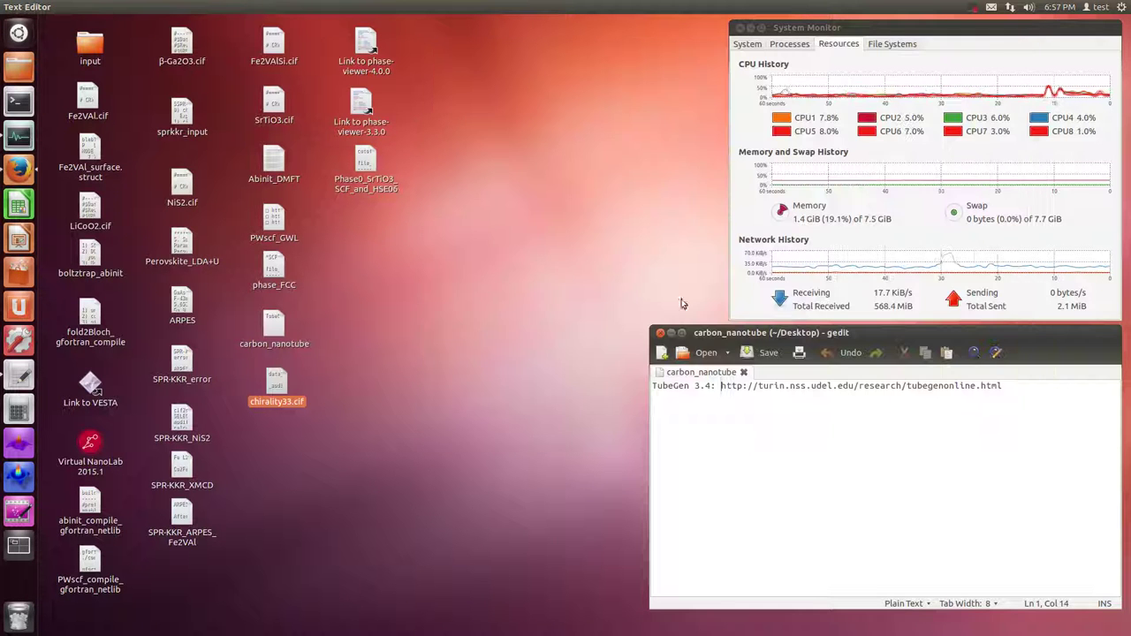
{"action": "double_click", "coordinate": [366, 50]}
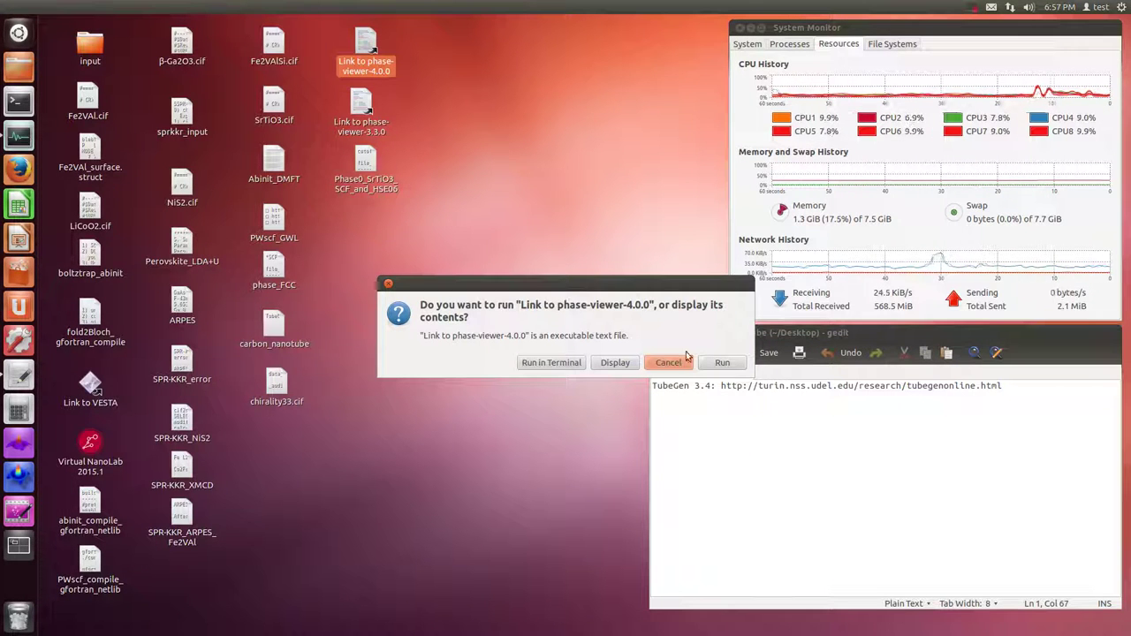
{"action": "left_click", "coordinate": [723, 363]}
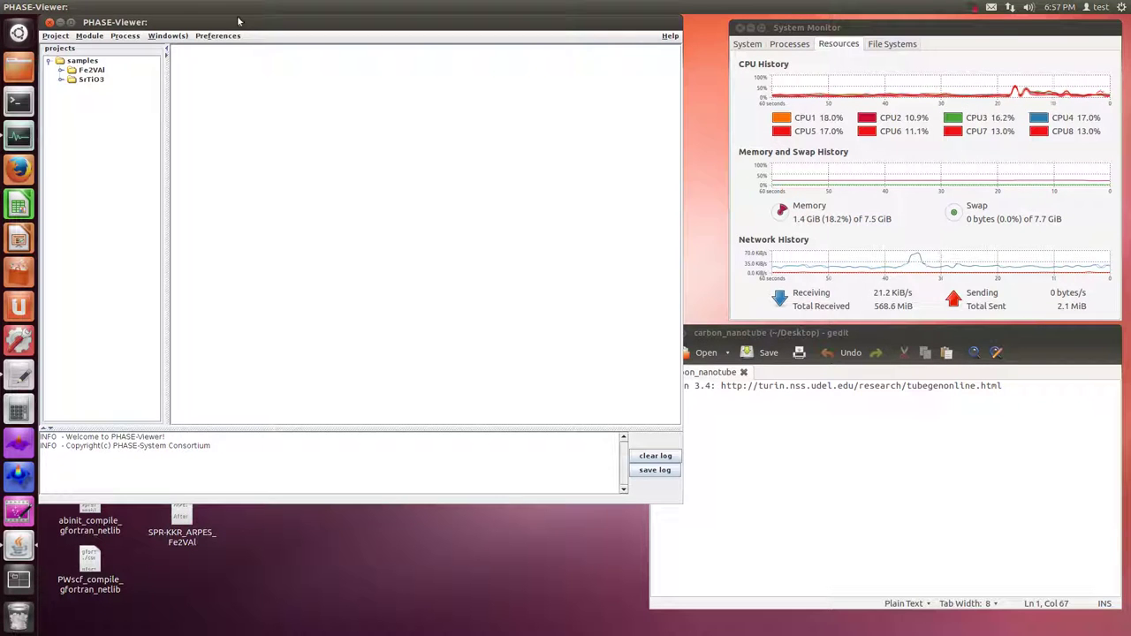
{"action": "left_click_drag", "start_coordinate": [238, 21], "coordinate": [555, 45]}
- Create a project named CNT_33 under samples, including an initial phase sub project named phase-project
{"action": "left_click", "coordinate": [372, 61]}
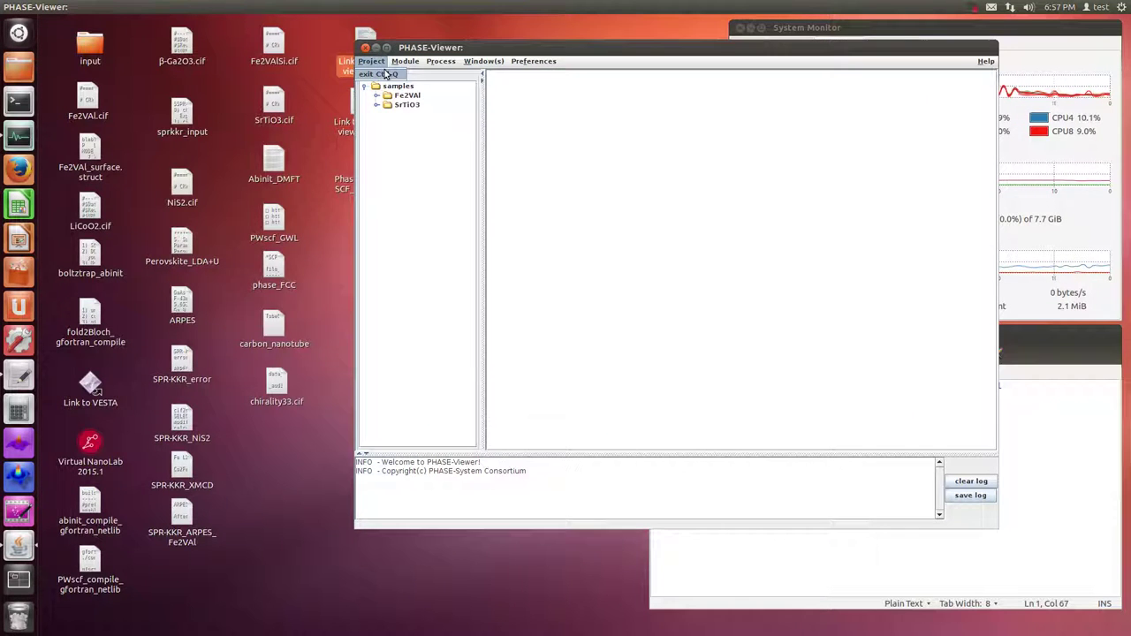
{"action": "left_click", "coordinate": [390, 81]}
{"action": "left_click", "coordinate": [396, 85]}
{"action": "left_click", "coordinate": [372, 61]}
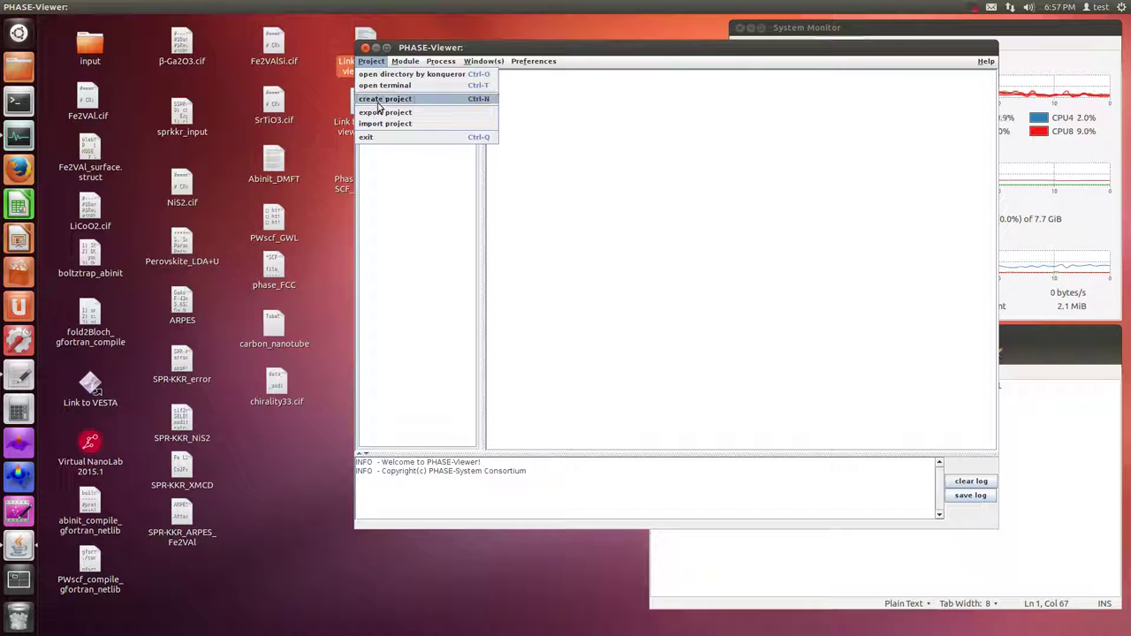
{"action": "left_click", "coordinate": [378, 102]}
{"action": "left_click_drag", "start_coordinate": [552, 116], "coordinate": [497, 110]}
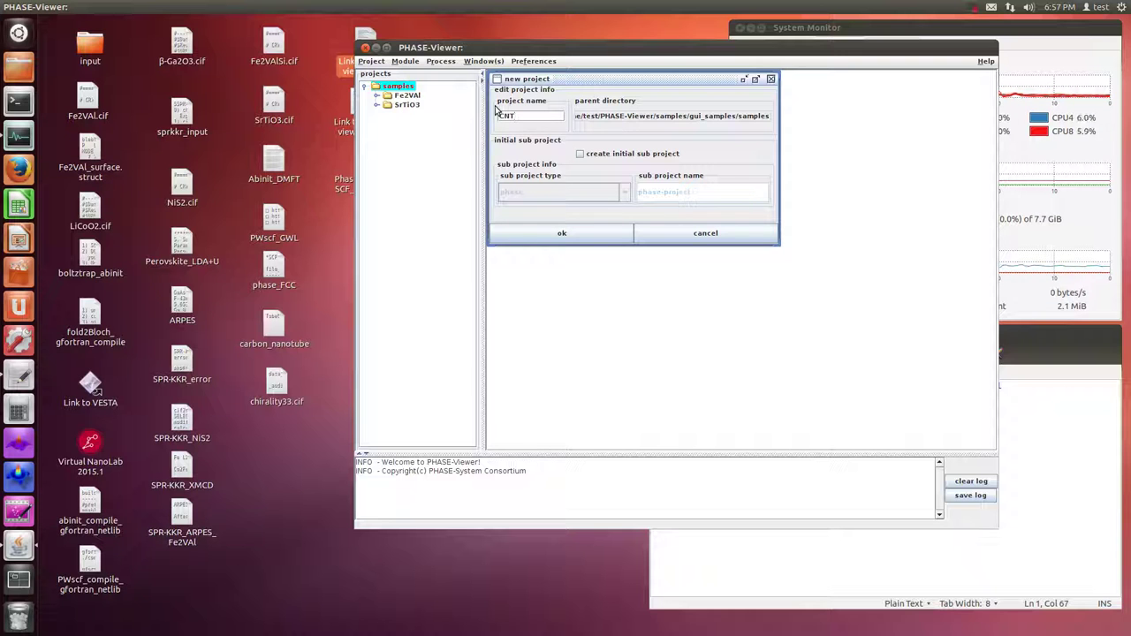
{"action": "left_click", "coordinate": [574, 155]}
{"action": "left_click", "coordinate": [580, 229]}
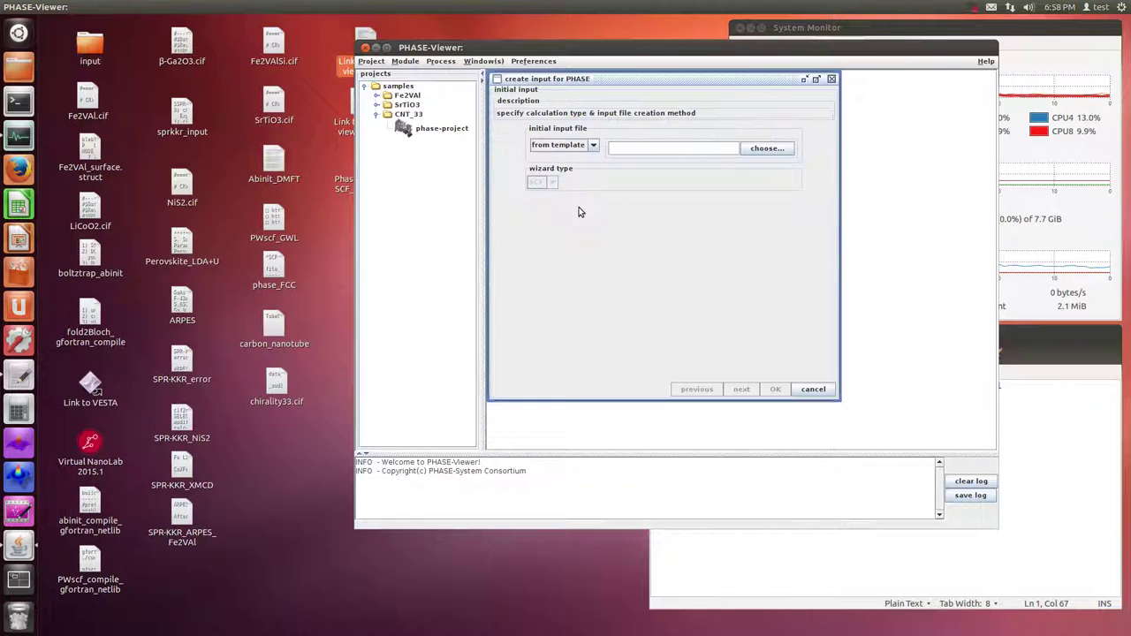
- Choose the wizard as the initial input file method with type SCF and proceed to the atomic coordinates
{"action": "left_click", "coordinate": [593, 145]}
{"action": "left_click", "coordinate": [585, 167]}
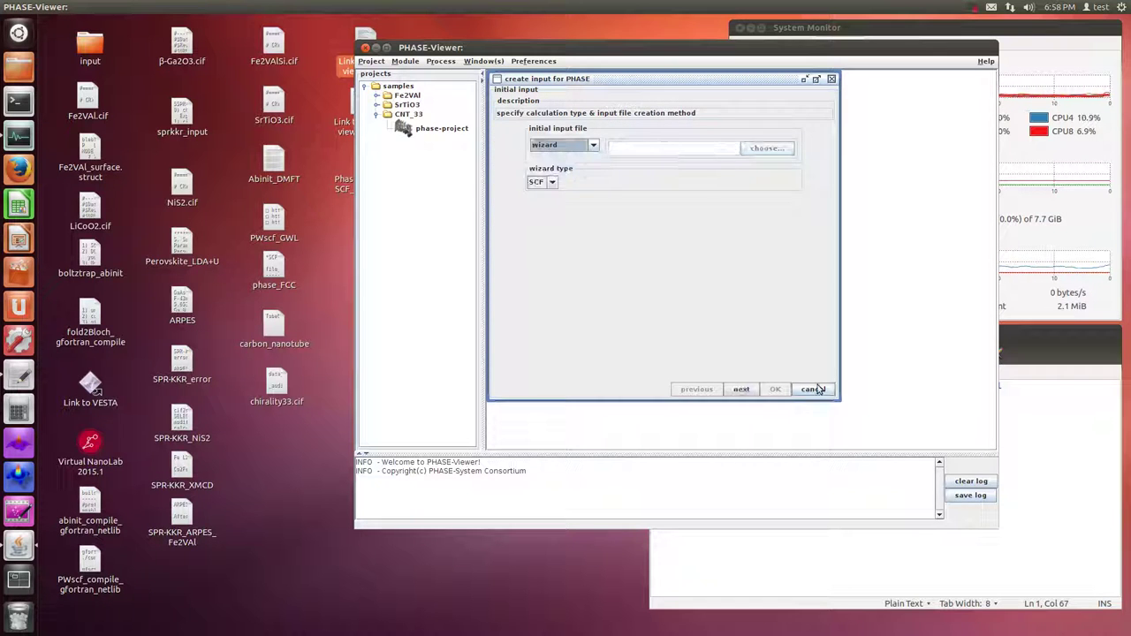
{"action": "left_click", "coordinate": [741, 390]}
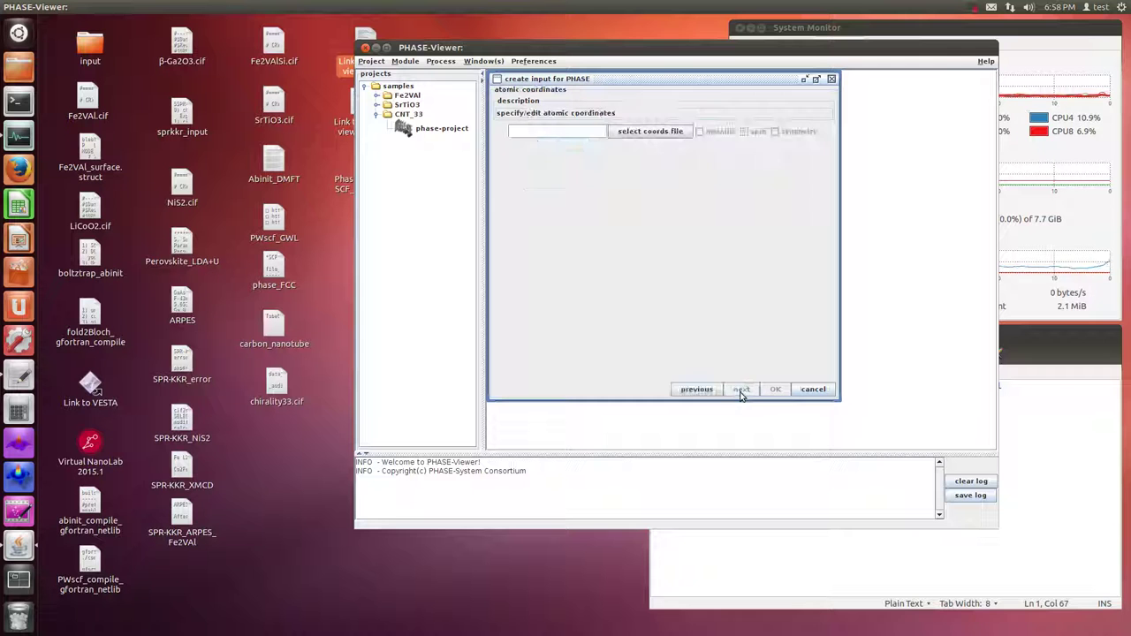
- Load chirality33.cif from the Desktop as the atomic coordinates file
{"action": "left_click", "coordinate": [649, 133]}
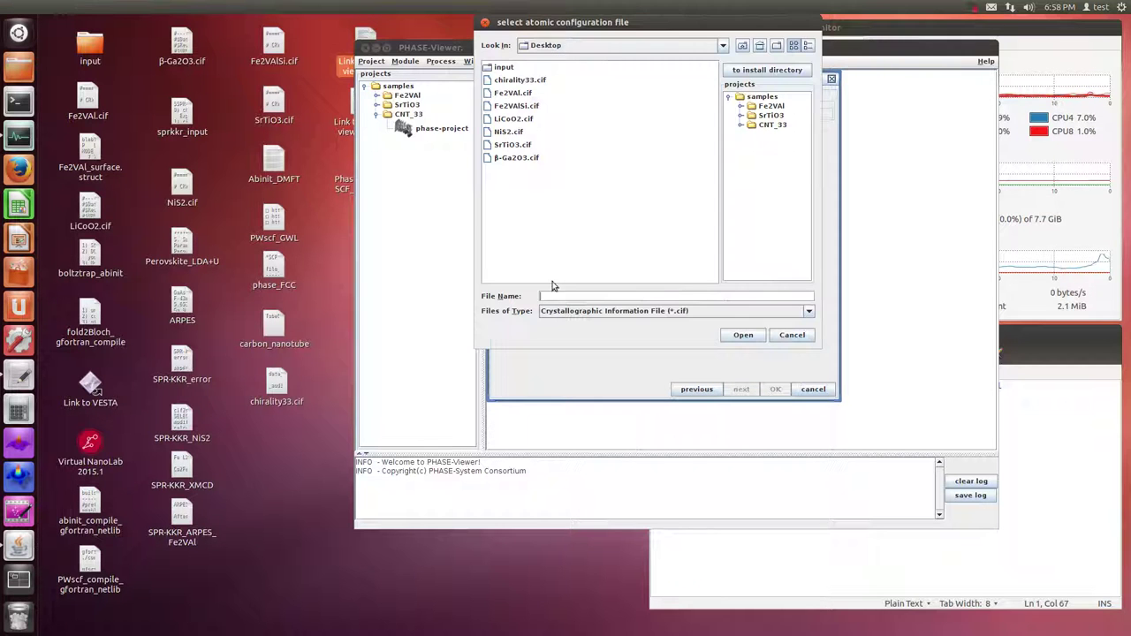
{"action": "left_click", "coordinate": [522, 82]}
{"action": "left_click", "coordinate": [734, 334]}
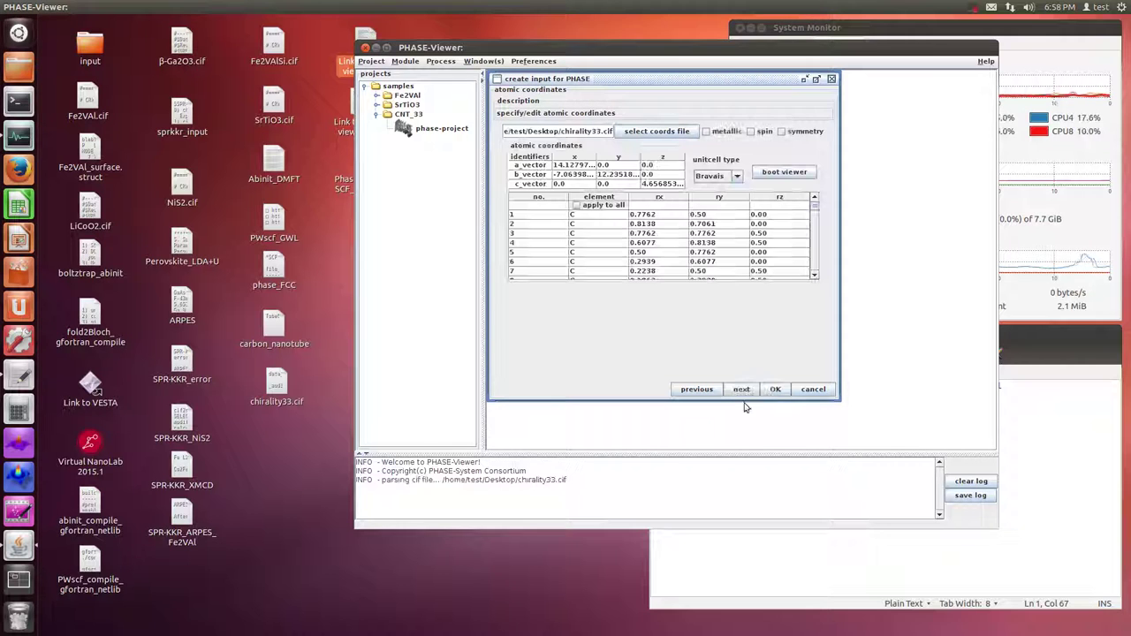
- Check the loaded atomic coordinates and proceed to the post processing settings, leaving the solver and charge mixing at moderate
{"action": "scroll", "coordinate": [767, 221], "scroll_direction": "down", "scroll_amount": 10}
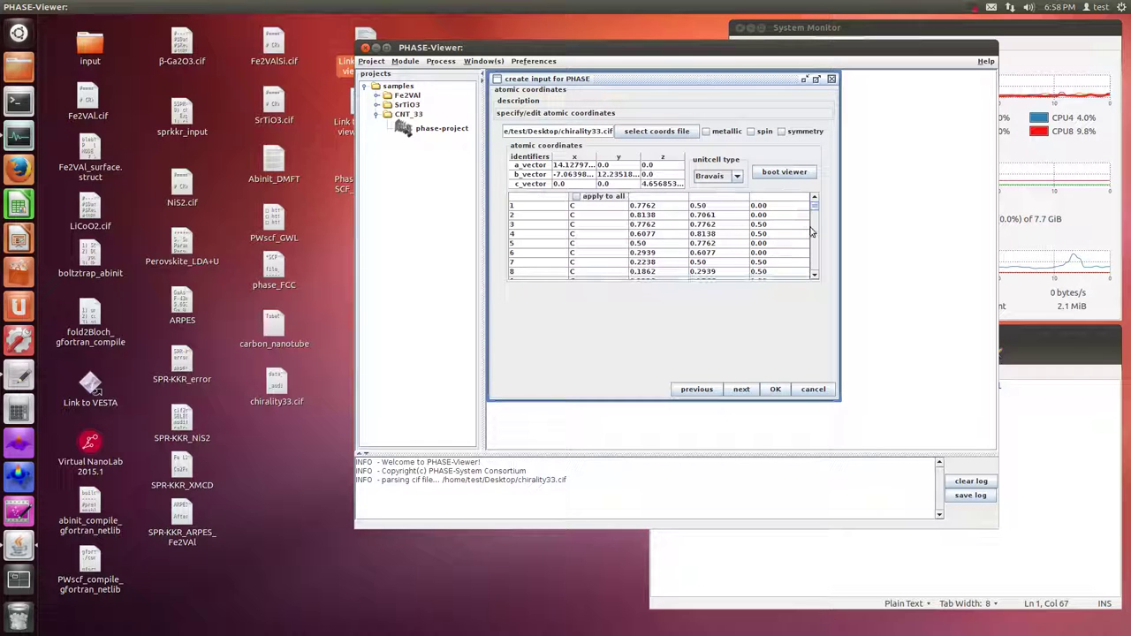
{"action": "scroll", "coordinate": [817, 232], "scroll_direction": "up", "scroll_amount": 10}
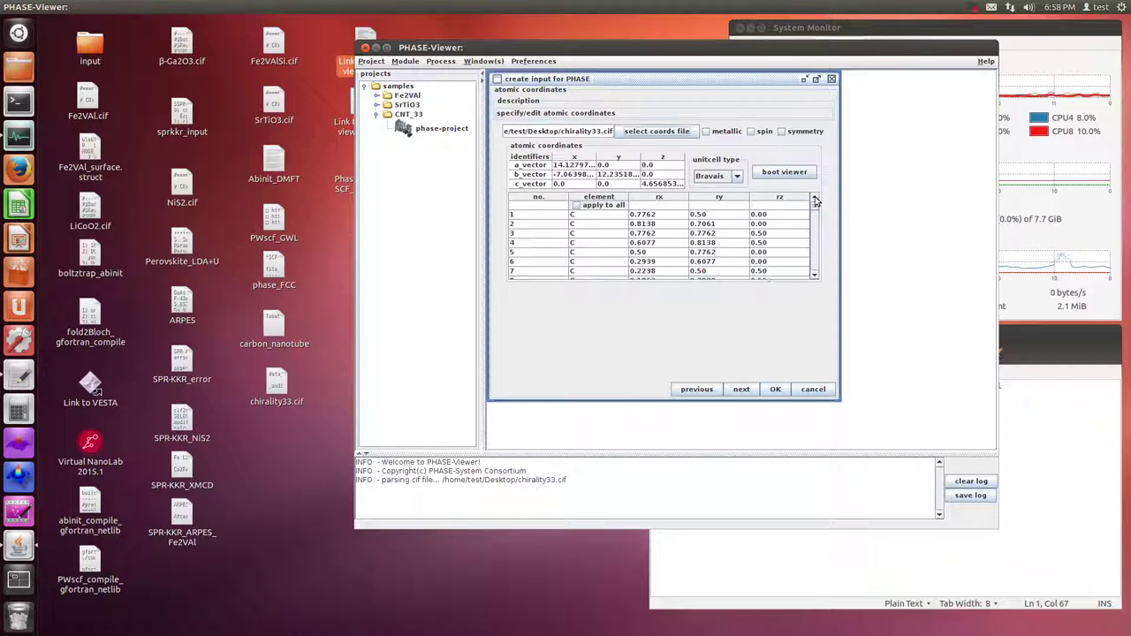
{"action": "left_click", "coordinate": [743, 390]}
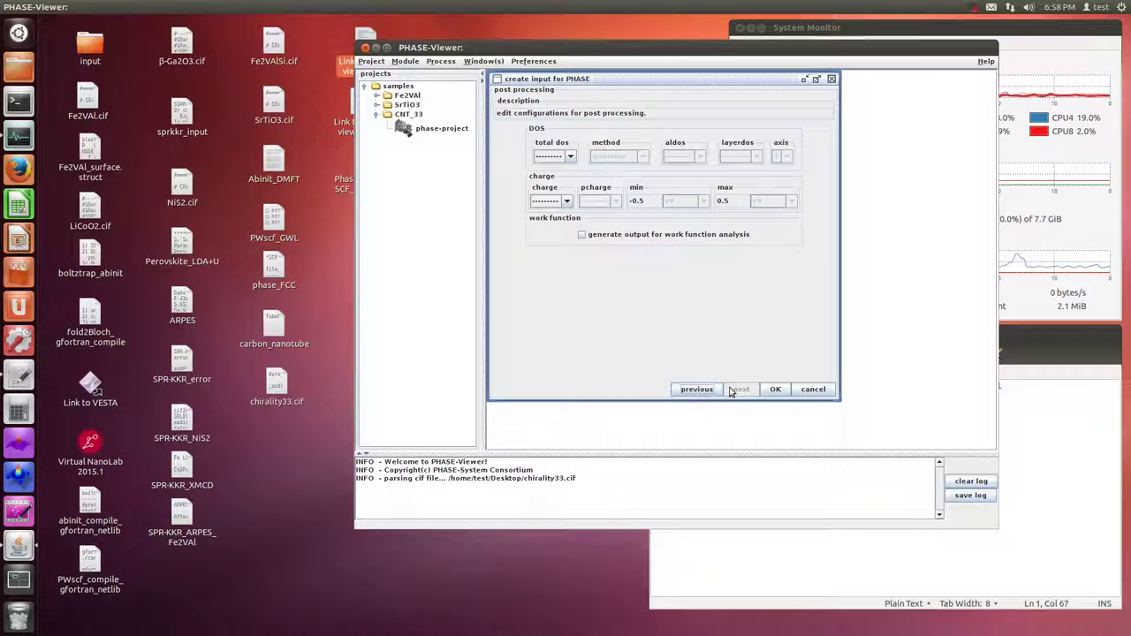
{"action": "left_click", "coordinate": [696, 390]}
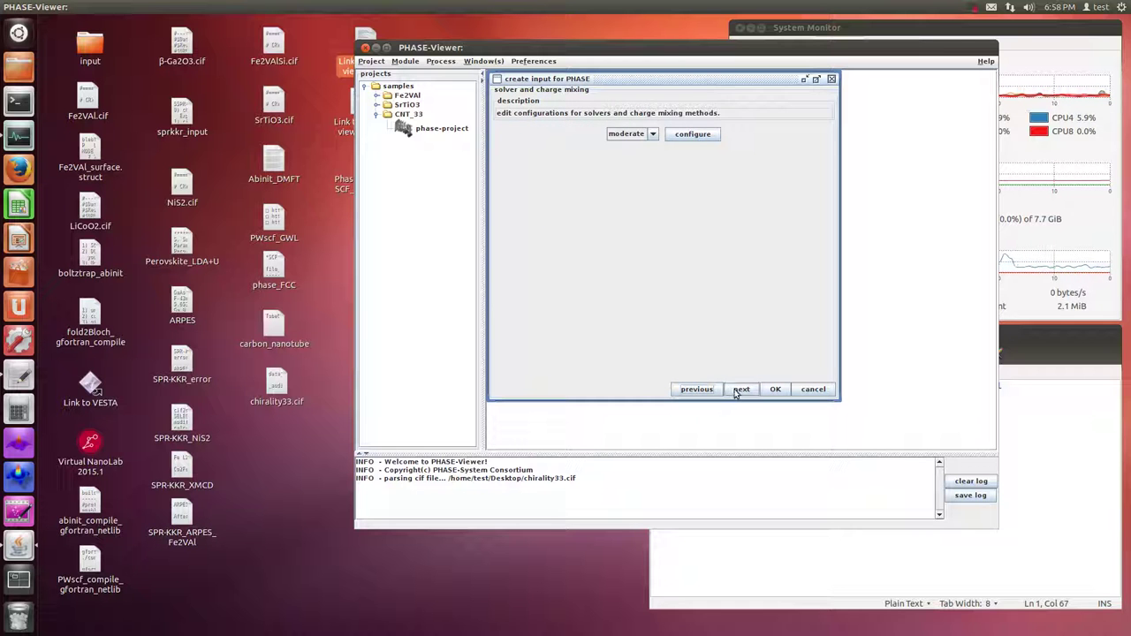
{"action": "left_click", "coordinate": [739, 390]}
- Turn total dos on with the tetrahedral method and set aldos to off
{"action": "left_click", "coordinate": [568, 158]}
{"action": "left_click", "coordinate": [557, 180]}
{"action": "left_click", "coordinate": [619, 156]}
{"action": "left_click", "coordinate": [618, 184]}
{"action": "left_click", "coordinate": [690, 158]}
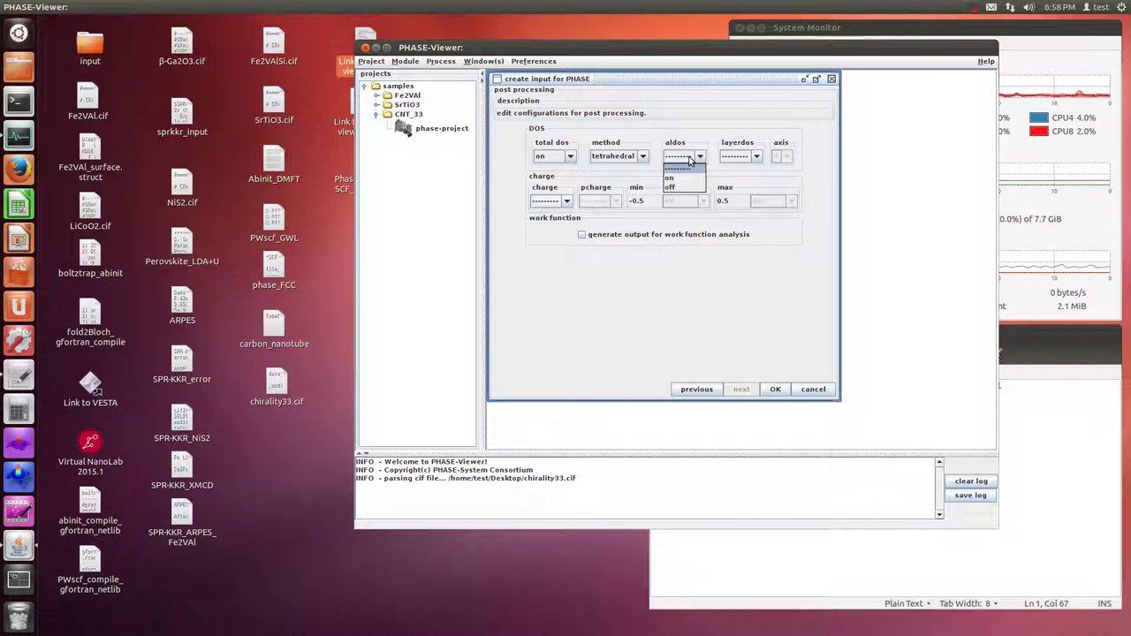
{"action": "left_click", "coordinate": [680, 189]}
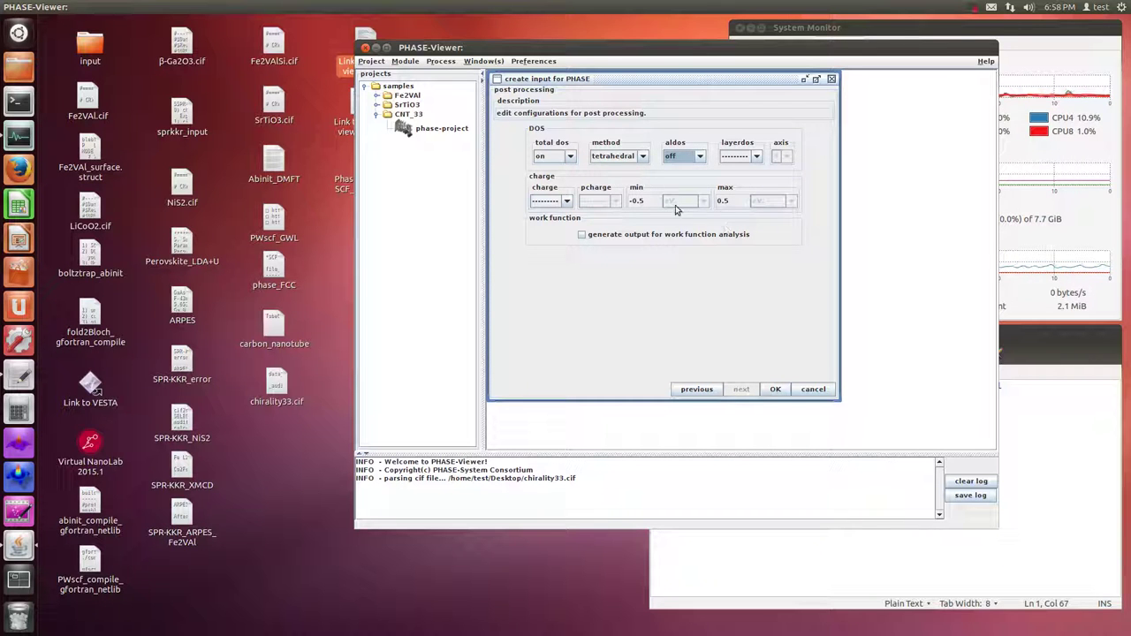
- Try gaussian as the DOS method and set it back to tetrahedral
{"action": "left_click", "coordinate": [641, 163]}
{"action": "left_click", "coordinate": [637, 163]}
{"action": "left_click", "coordinate": [633, 162]}
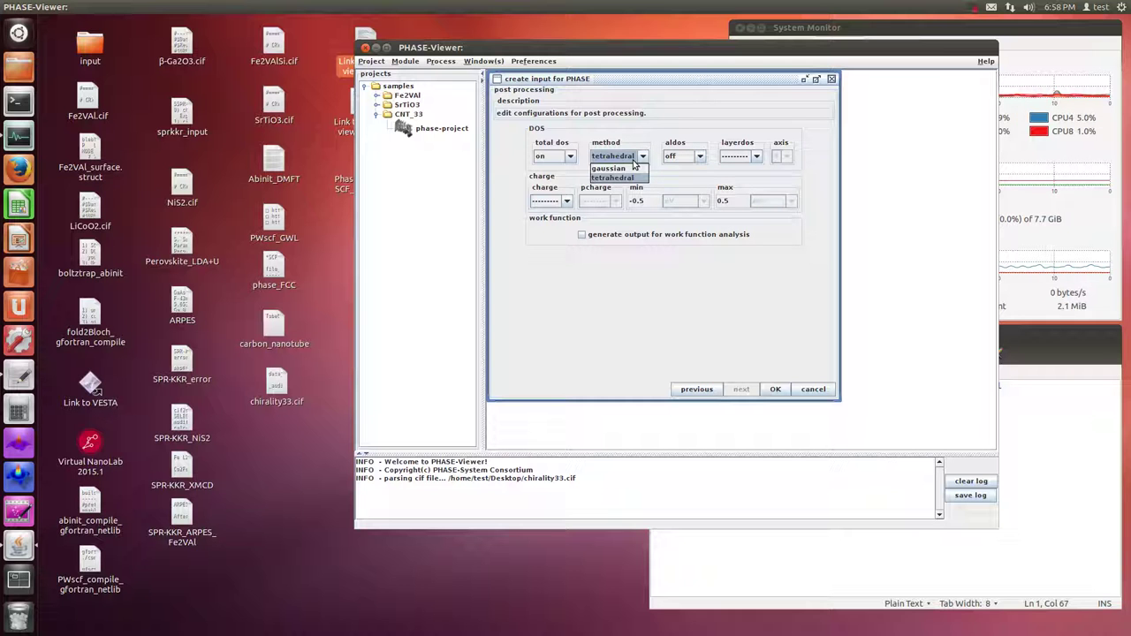
{"action": "left_click", "coordinate": [633, 169]}
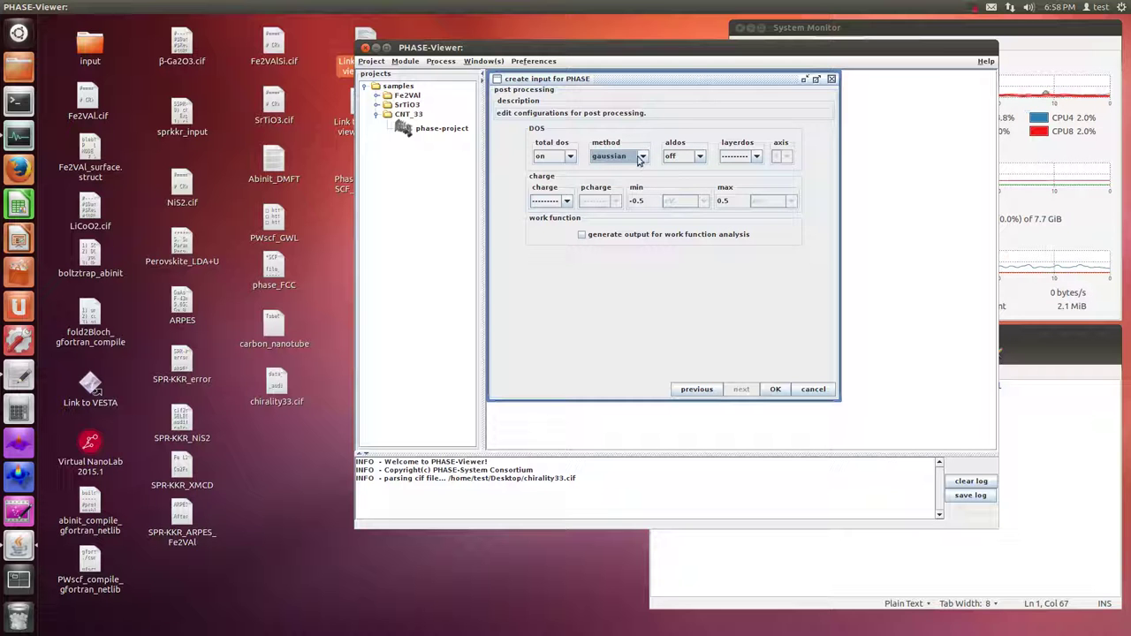
{"action": "left_click", "coordinate": [643, 157]}
{"action": "left_click", "coordinate": [635, 178]}
- Set layerdos and charge to off and finish the wizard to create the input
{"action": "left_click", "coordinate": [725, 157]}
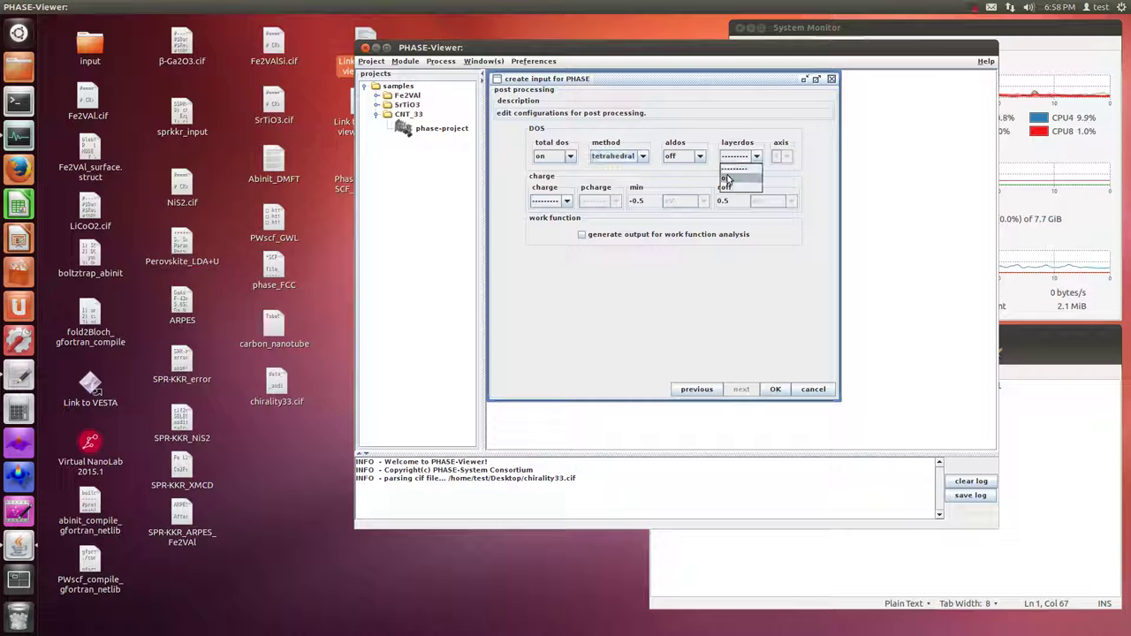
{"action": "left_click", "coordinate": [726, 188]}
{"action": "left_click", "coordinate": [548, 202]}
{"action": "left_click", "coordinate": [535, 232]}
{"action": "left_click", "coordinate": [775, 390]}
- Open the input preparation and assign C_ggapbe_paw_us_01.pp from the phase_pp_paw_2014 folder as the carbon pseudopotential
{"action": "left_click", "coordinate": [528, 133]}
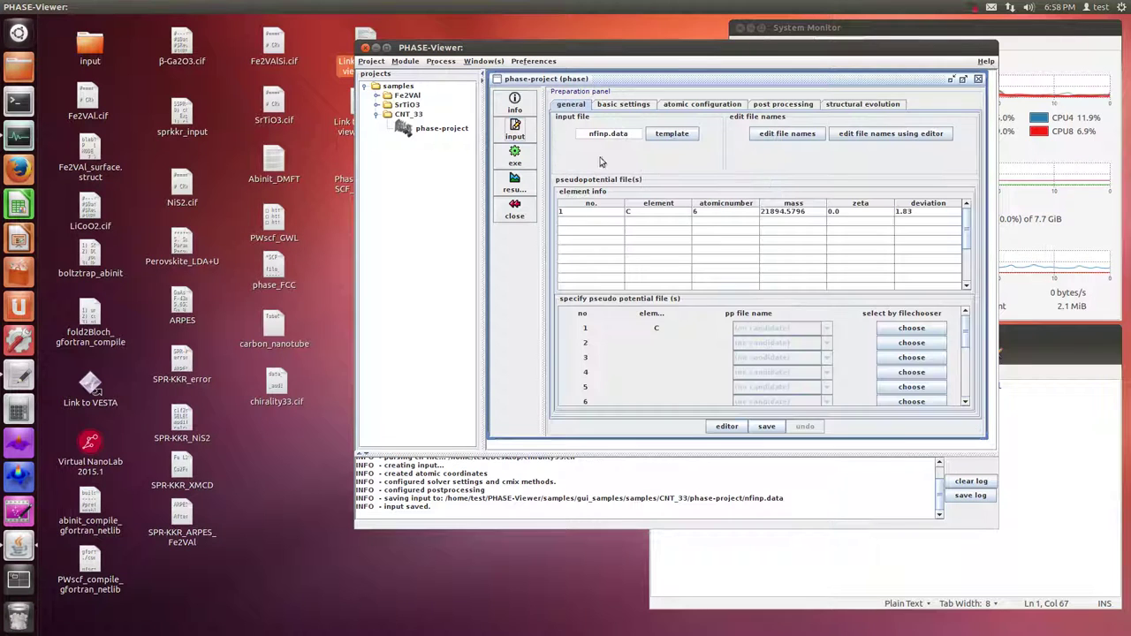
{"action": "left_click", "coordinate": [893, 331]}
{"action": "left_click", "coordinate": [670, 256]}
{"action": "left_click", "coordinate": [698, 289]}
{"action": "scroll", "coordinate": [707, 320], "scroll_direction": "right", "scroll_amount": 2}
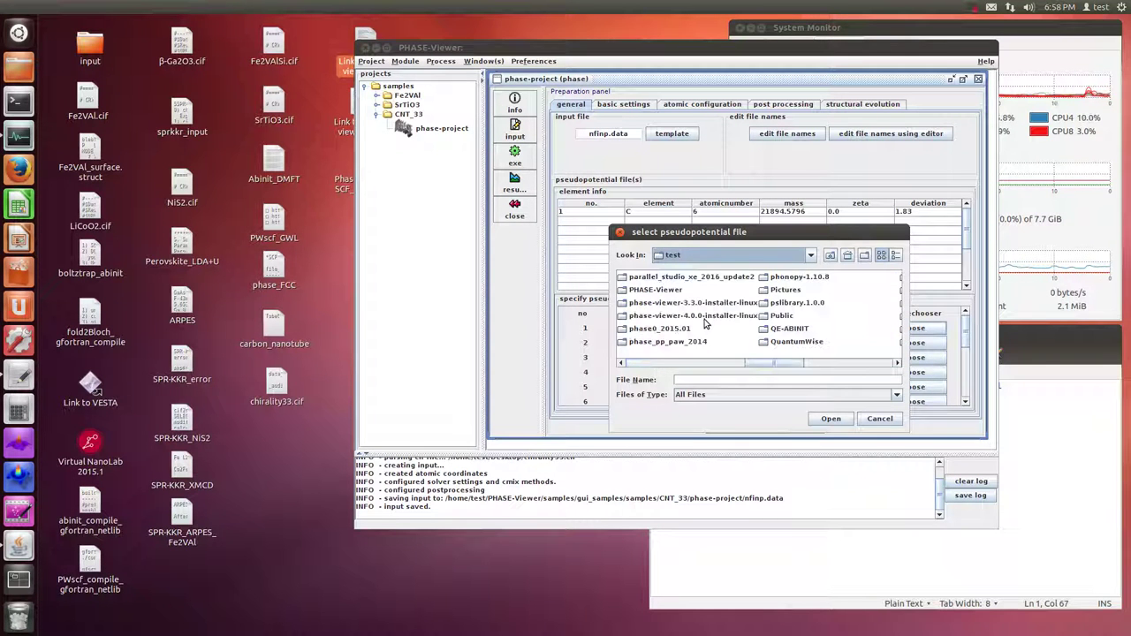
{"action": "double_click", "coordinate": [624, 343]}
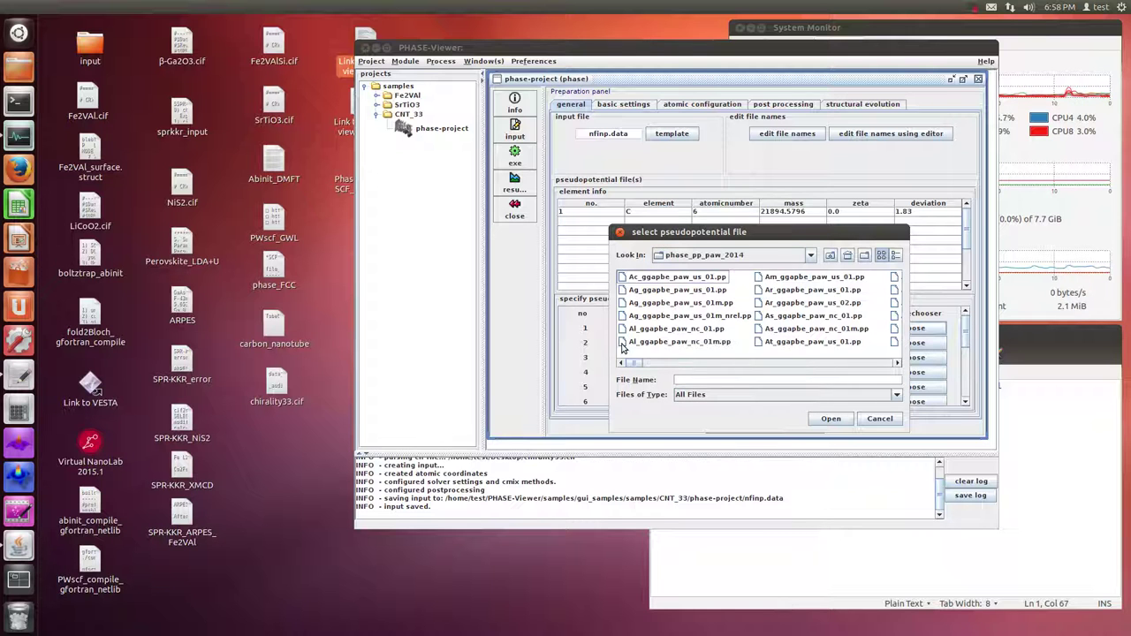
{"action": "scroll", "coordinate": [666, 339], "scroll_direction": "right", "scroll_amount": 3}
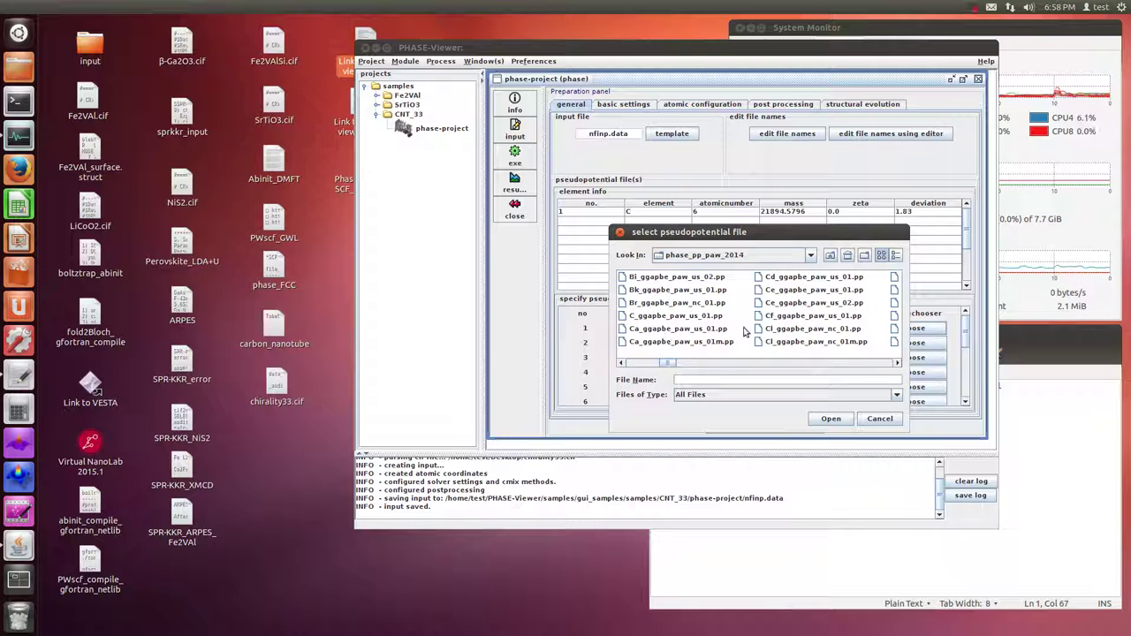
{"action": "left_click", "coordinate": [676, 317]}
{"action": "left_click", "coordinate": [831, 419]}
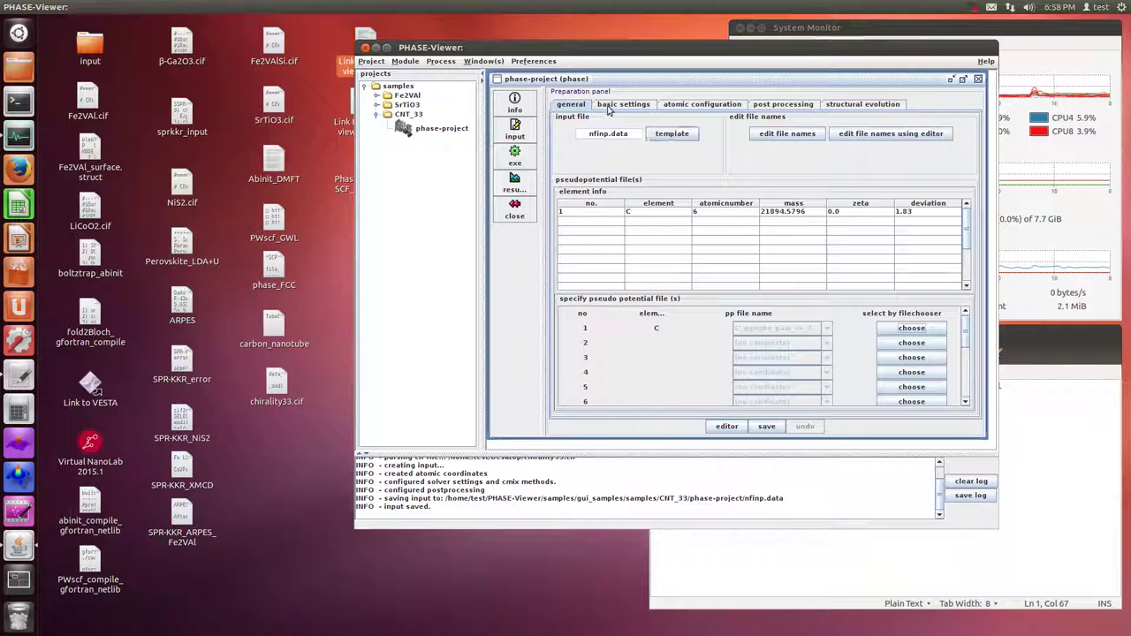
- Set the wave function cut-off to 12 Hartree in the accuracy settings and compute 12*8 in Calculator
{"action": "left_click", "coordinate": [608, 106]}
{"action": "left_click", "coordinate": [616, 118]}
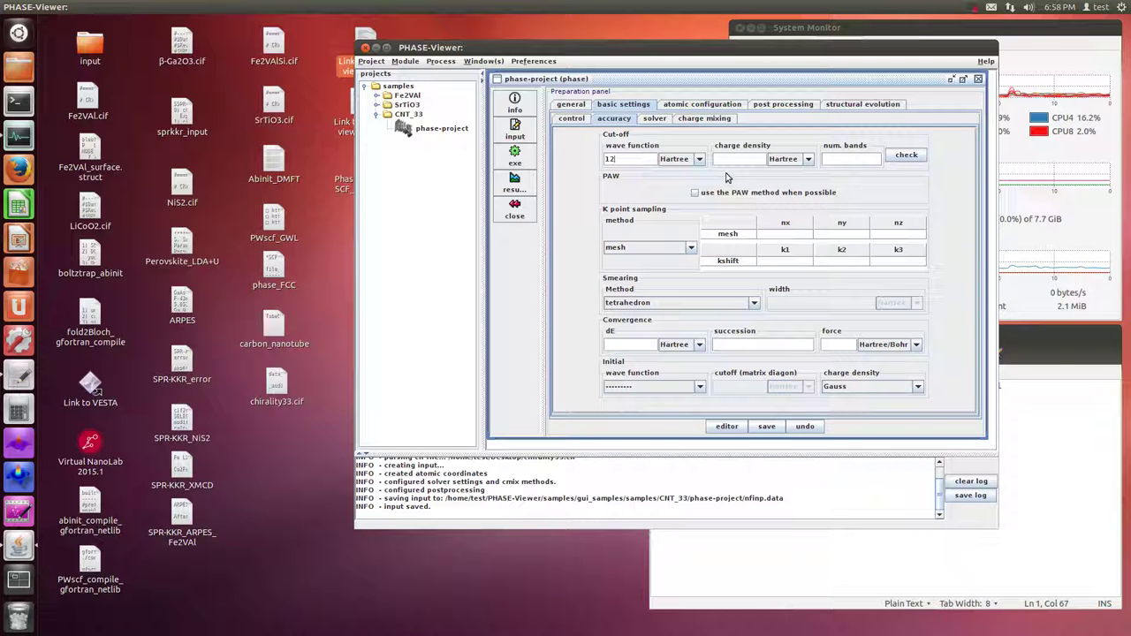
{"action": "left_click", "coordinate": [17, 409]}
{"action": "type", "text": "12*8"}
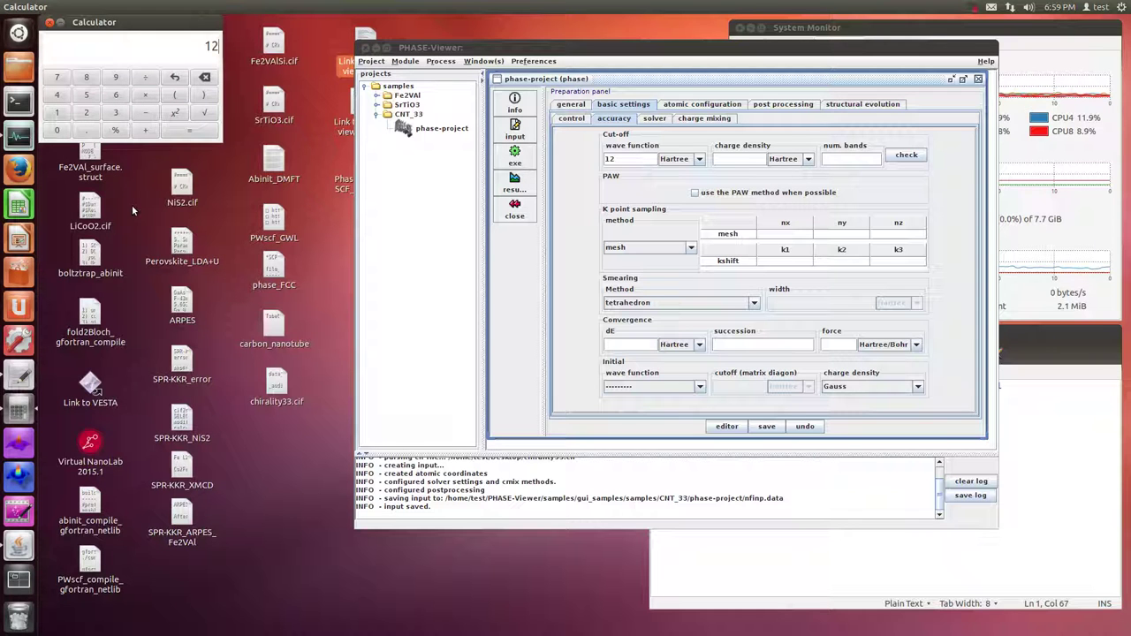
{"action": "key", "text": "Return"}
- Set the charge density cut-off to 100 Hartree in PHASE-Viewer, close Calculator and enable the PAW method when possible
{"action": "left_click", "coordinate": [724, 158]}
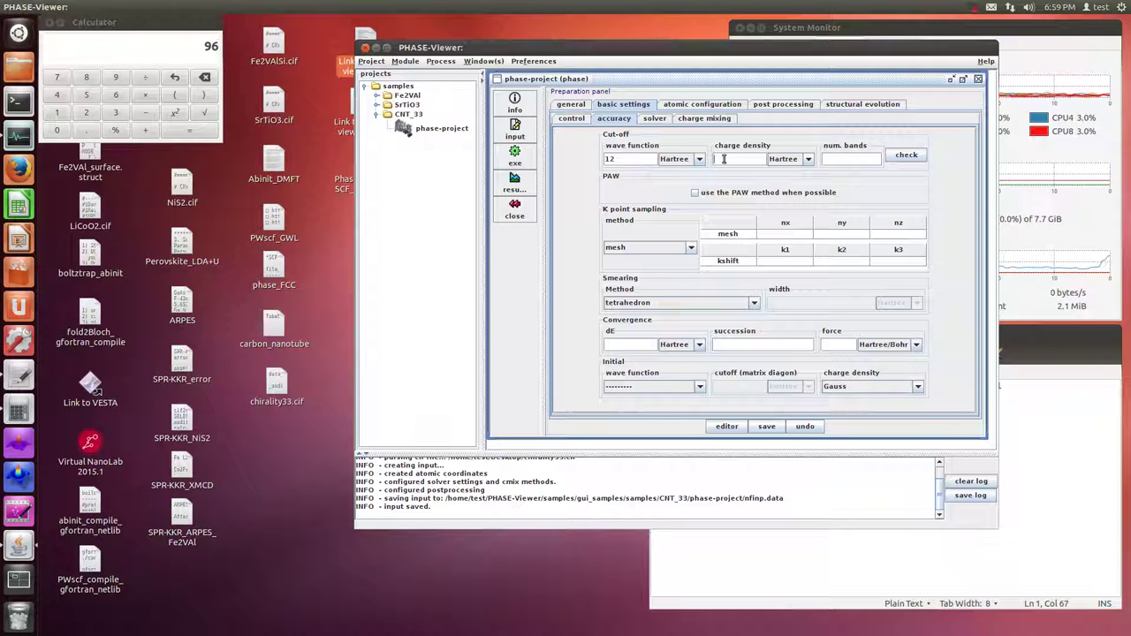
{"action": "type", "text": "100"}
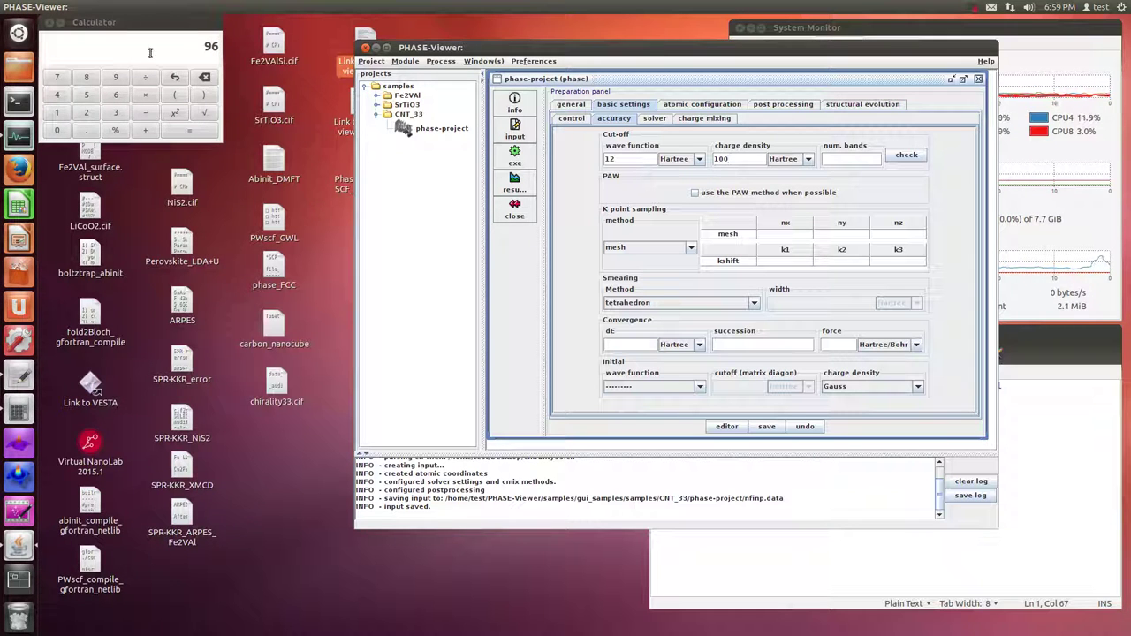
{"action": "left_click", "coordinate": [55, 23]}
{"action": "left_click", "coordinate": [695, 192]}
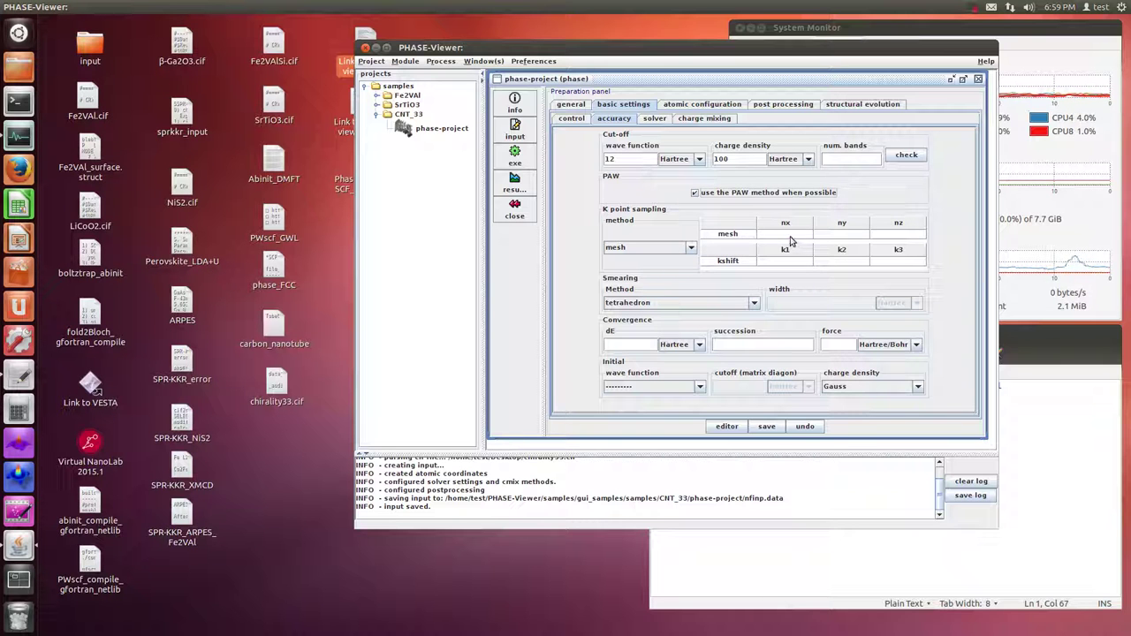
- Open chirality33.cif in VESTA, display its unit cell lattice parameters and move the VESTA window clear of PHASE-Viewer
{"action": "double_click", "coordinate": [90, 384]}
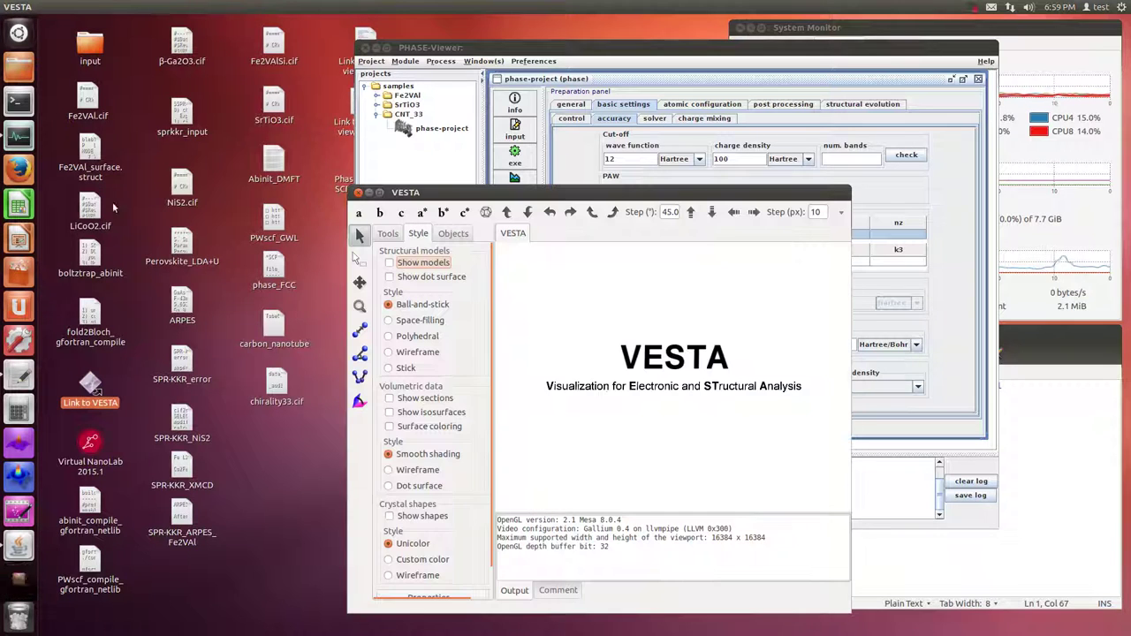
{"action": "left_click_drag", "start_coordinate": [276, 387], "coordinate": [707, 415]}
{"action": "left_click", "coordinate": [69, 7]}
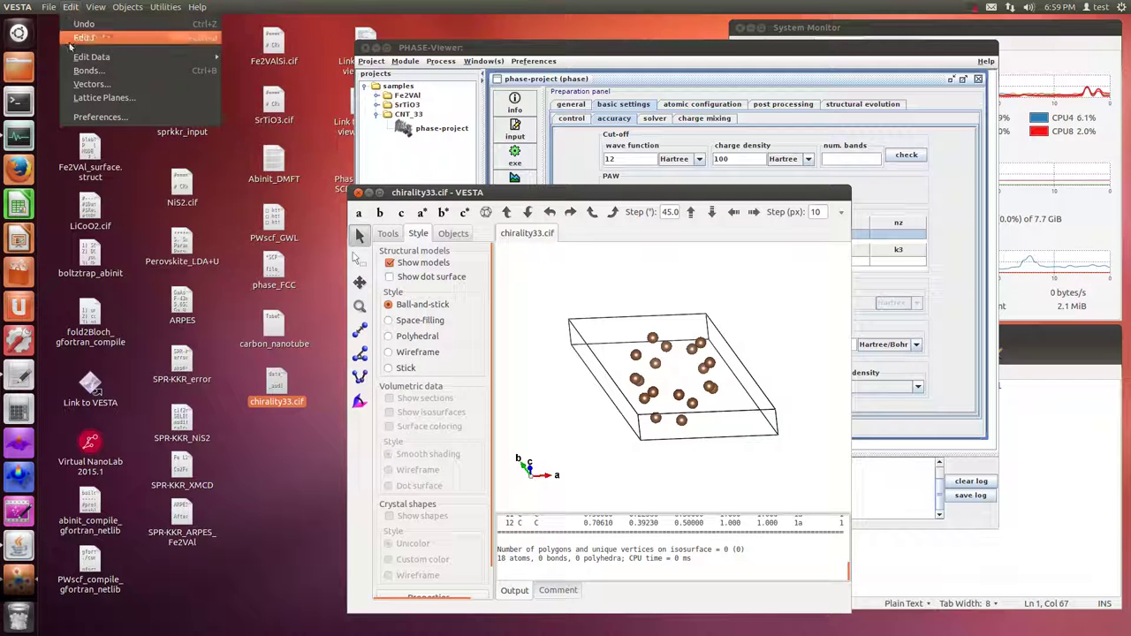
{"action": "mouse_move", "coordinate": [91, 56]}
{"action": "left_click", "coordinate": [274, 79]}
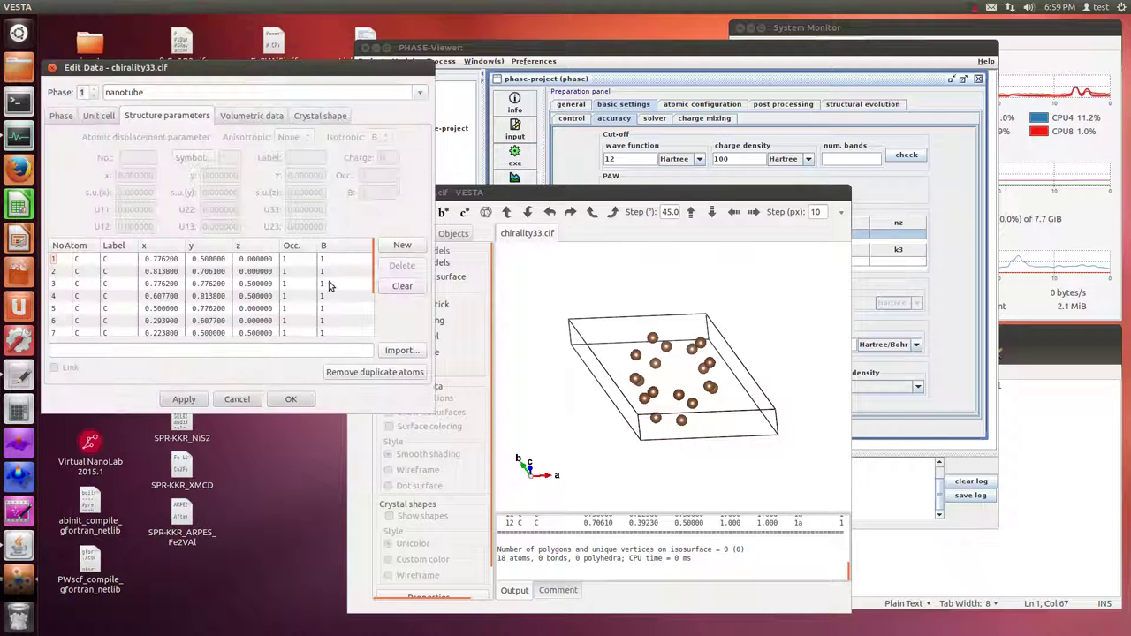
{"action": "left_click", "coordinate": [105, 116]}
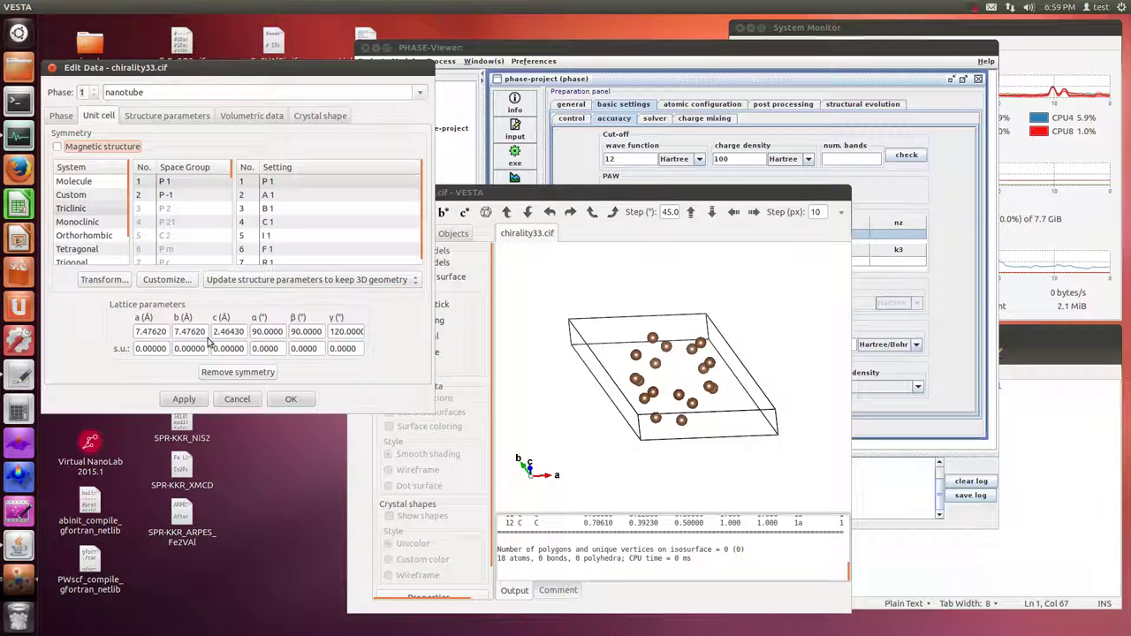
{"action": "left_click", "coordinate": [412, 354]}
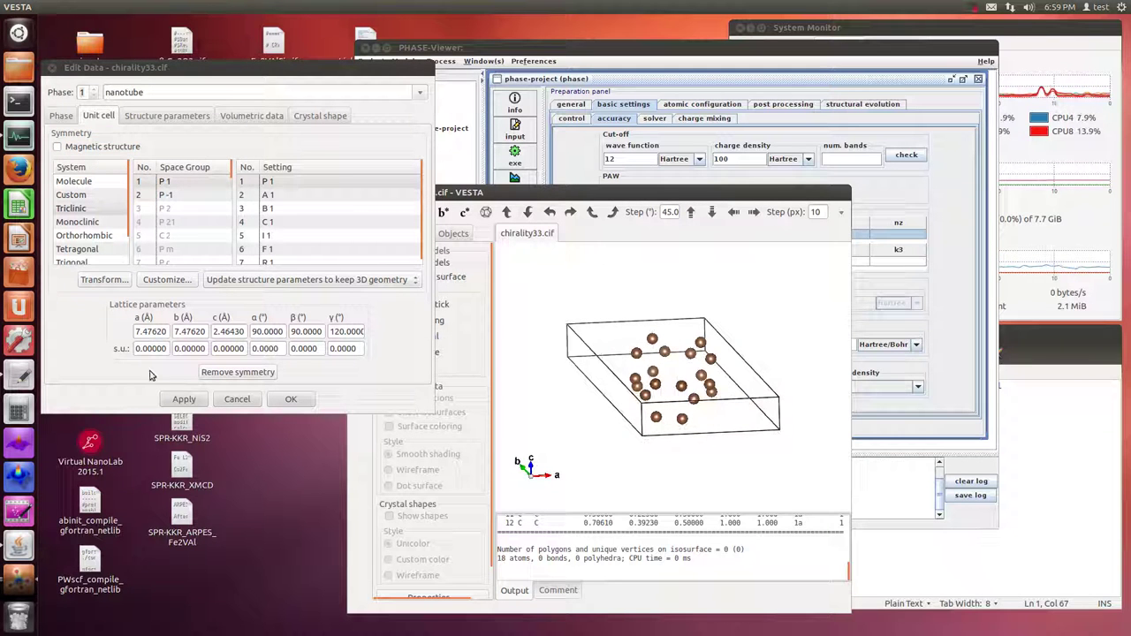
{"action": "left_click_drag", "start_coordinate": [619, 196], "coordinate": [385, 421]}
- Switch to PHASE-Viewer and set nx and ny of the K point mesh to 6
{"action": "left_click", "coordinate": [769, 240]}
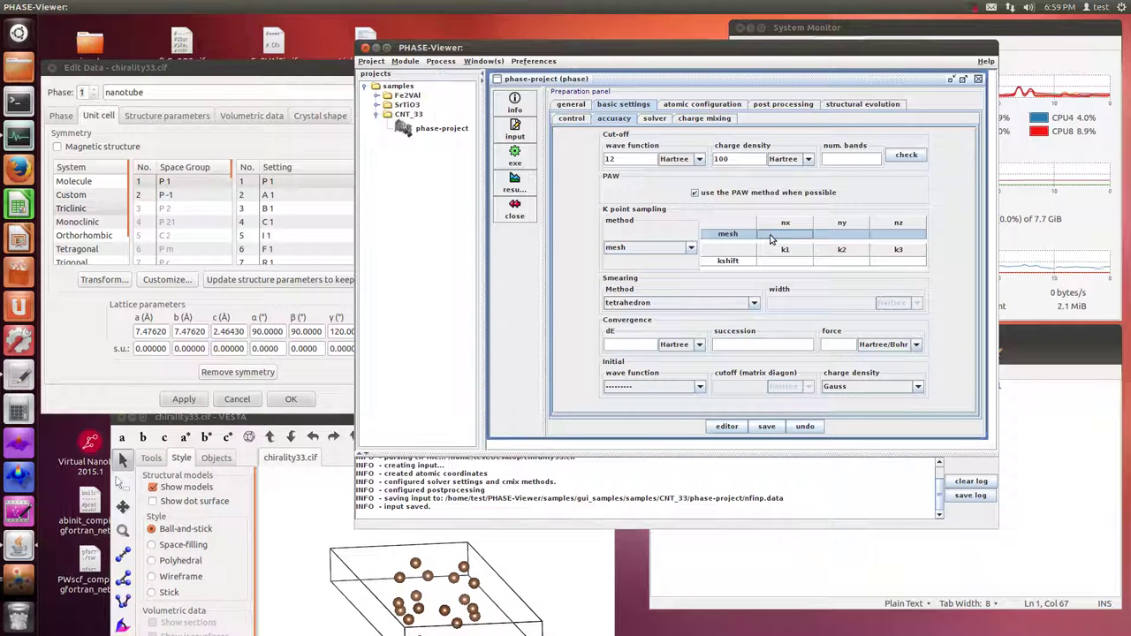
{"action": "type", "text": "6"}
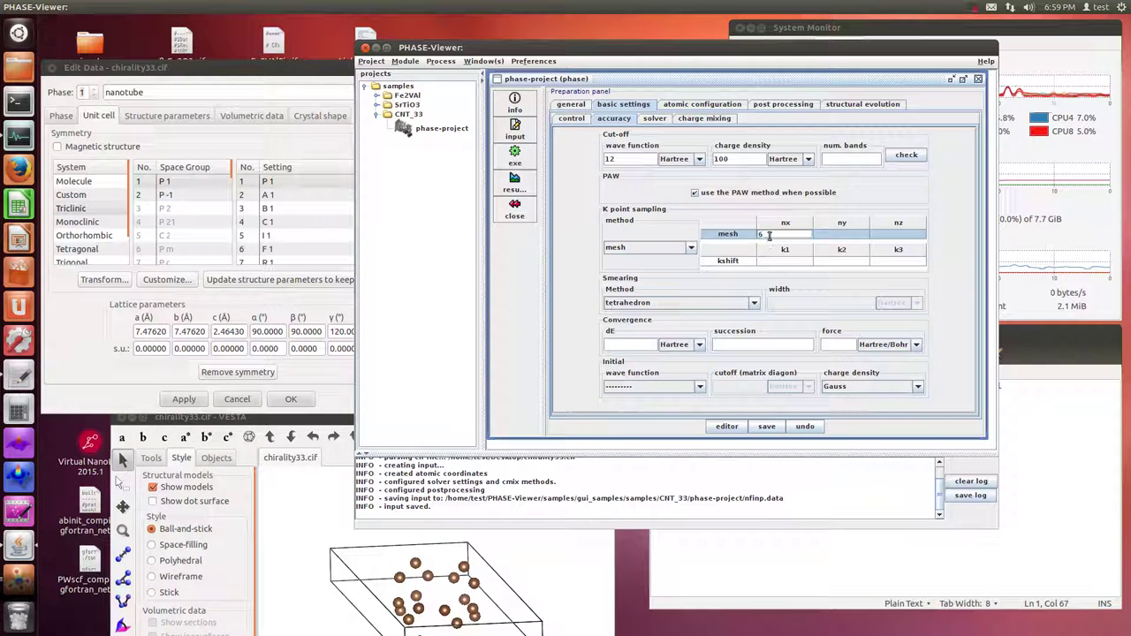
{"action": "key", "text": "Return"}
{"action": "type", "text": "6"}
{"action": "key", "text": "Return"}
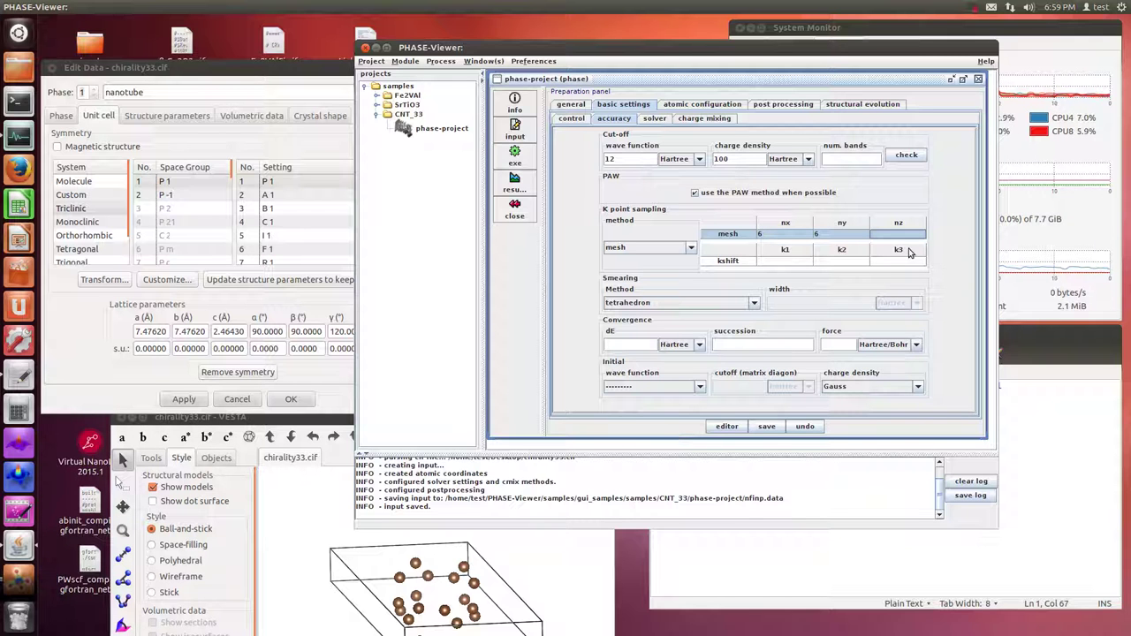
- Change nx and ny of the K point mesh to 5
{"action": "left_click", "coordinate": [775, 235]}
{"action": "type", "text": "5"}
{"action": "key", "text": "Tab"}
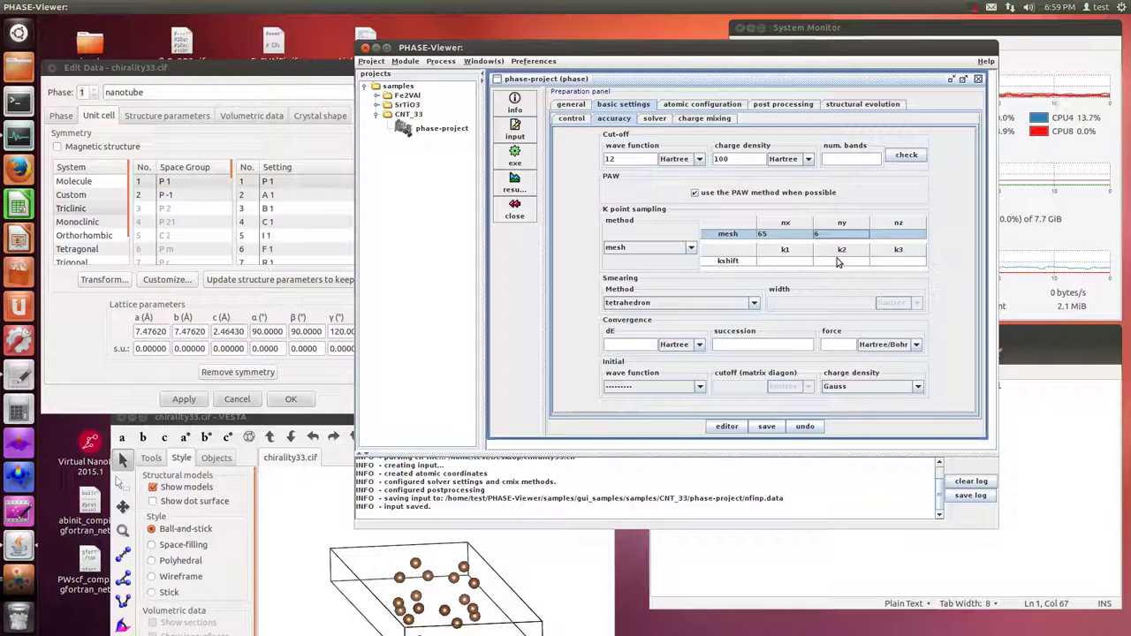
{"action": "key", "text": "BackSpace"}
{"action": "key", "text": "BackSpace"}
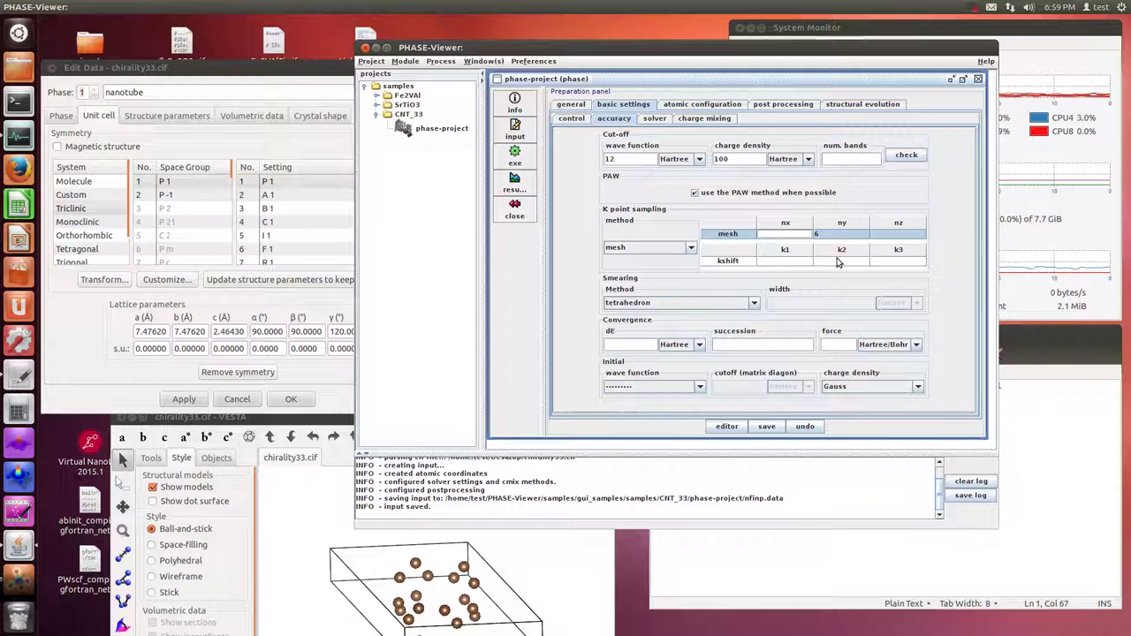
{"action": "key", "text": "Tab"}
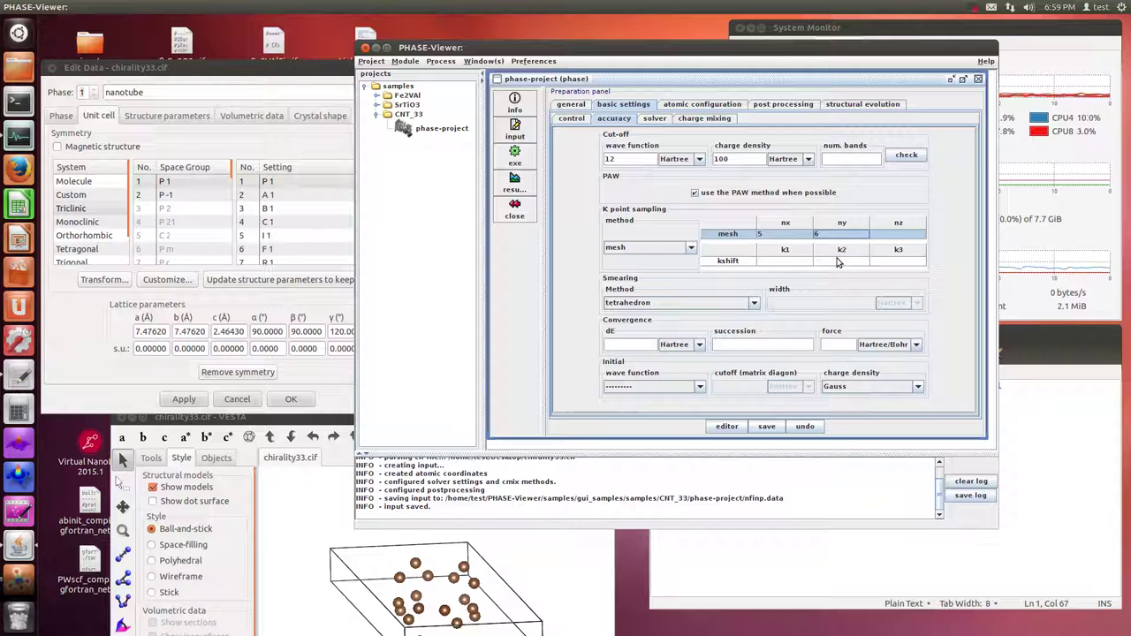
{"action": "type", "text": "5"}
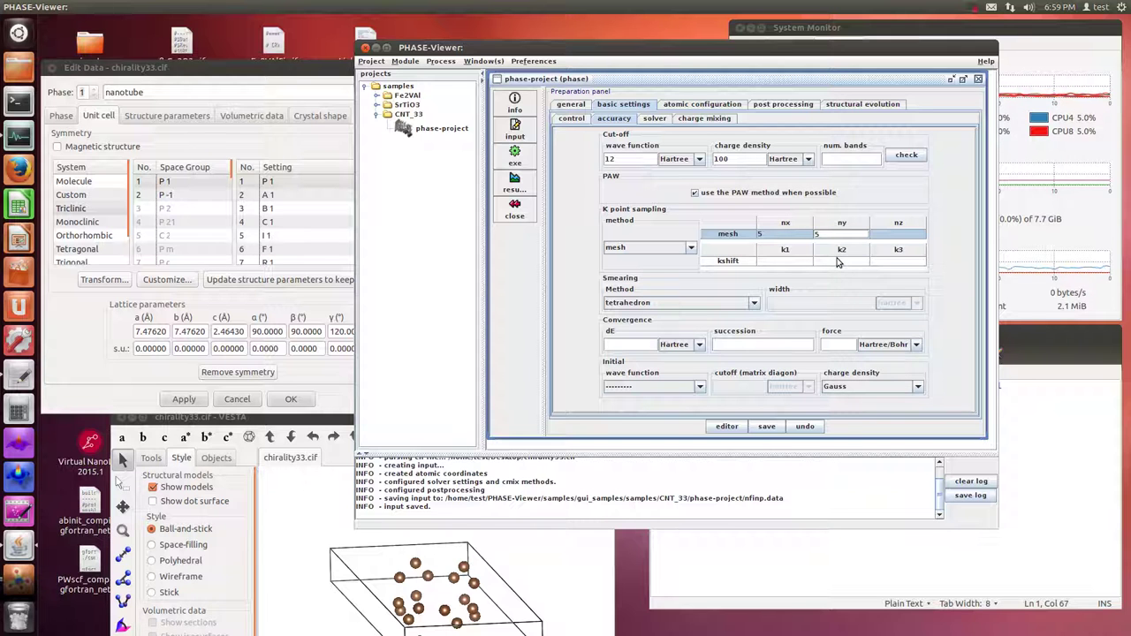
- Compute 6÷7.4×5 in Calculator to estimate the K point count, and close Calculator
{"action": "right_click", "coordinate": [18, 412]}
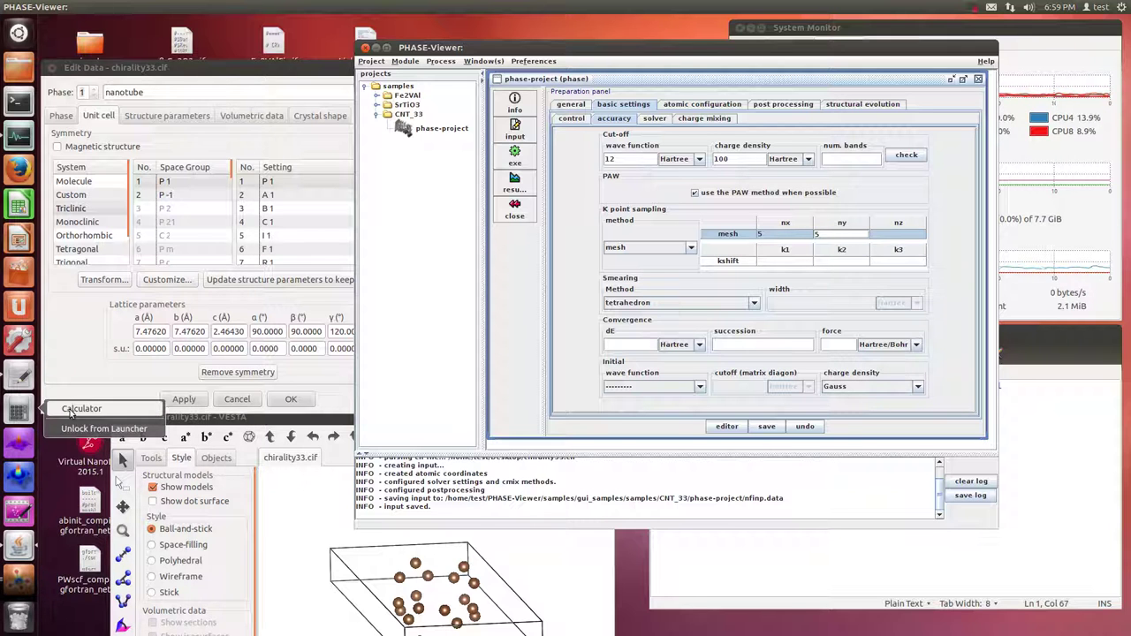
{"action": "left_click", "coordinate": [76, 404]}
{"action": "left_click_drag", "start_coordinate": [151, 27], "coordinate": [404, 42]}
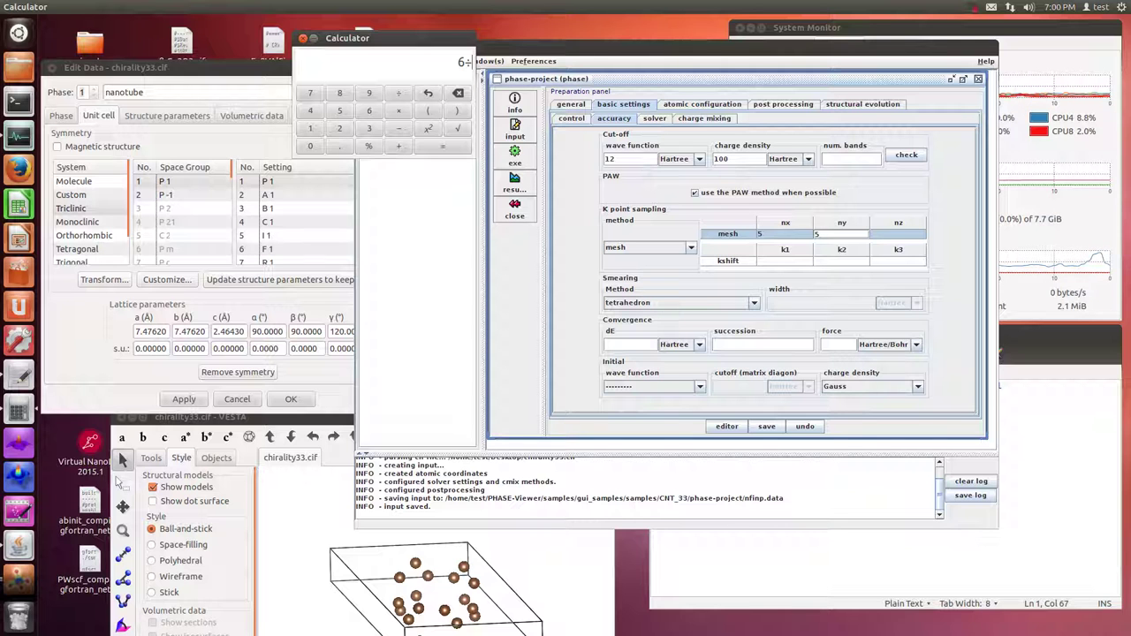
{"action": "type", "text": ".4"}
{"action": "type", "text": "*"}
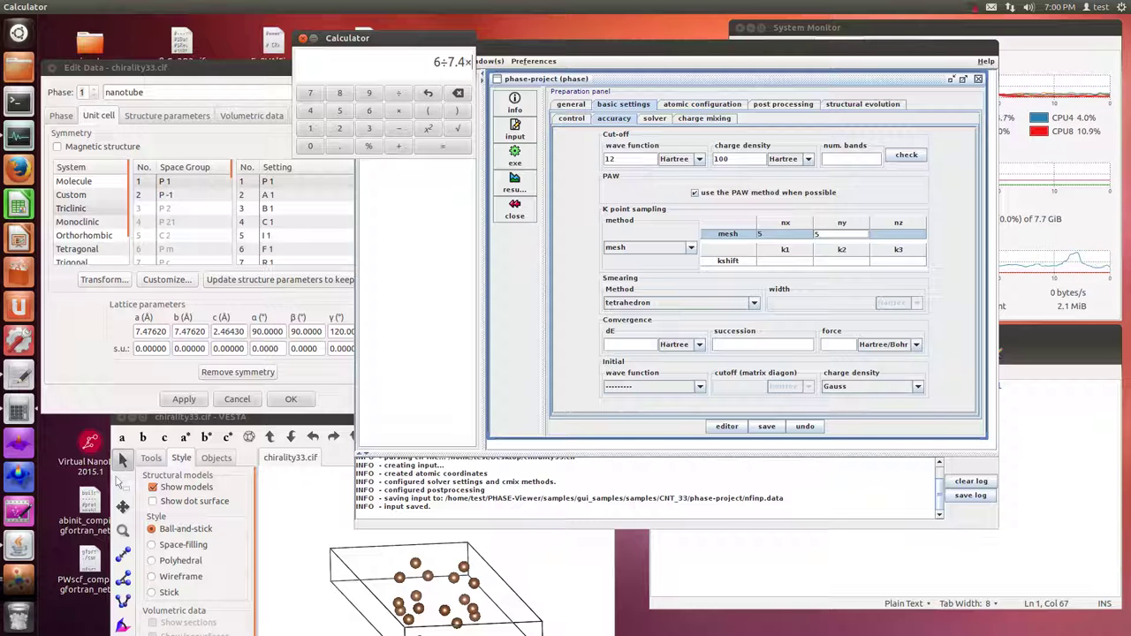
{"action": "type", "text": "4"}
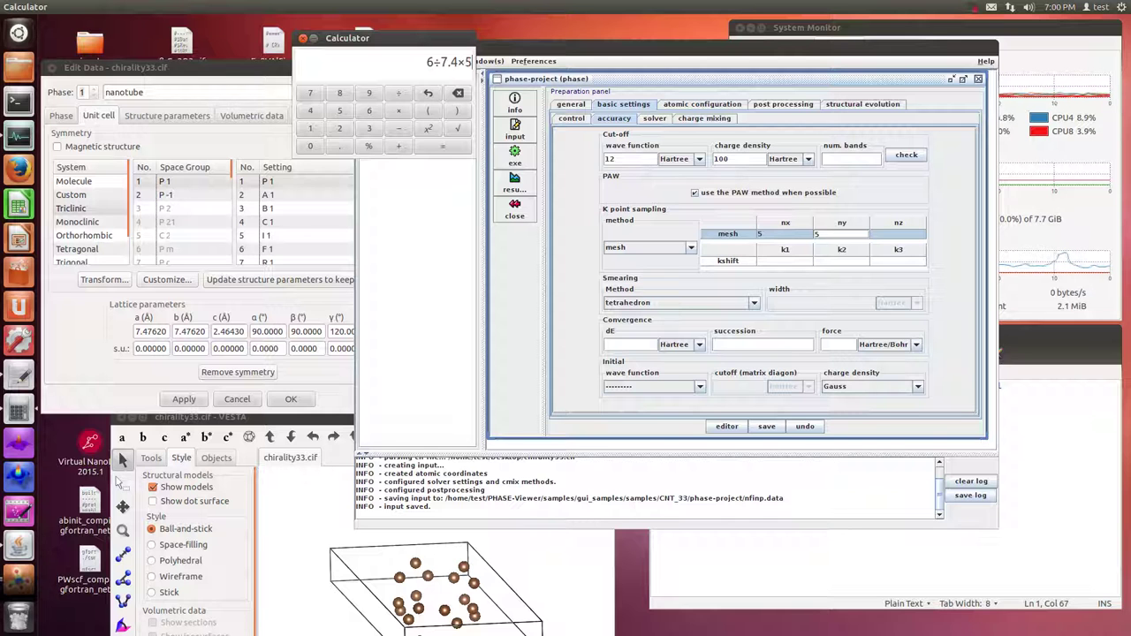
{"action": "key", "text": "Return"}
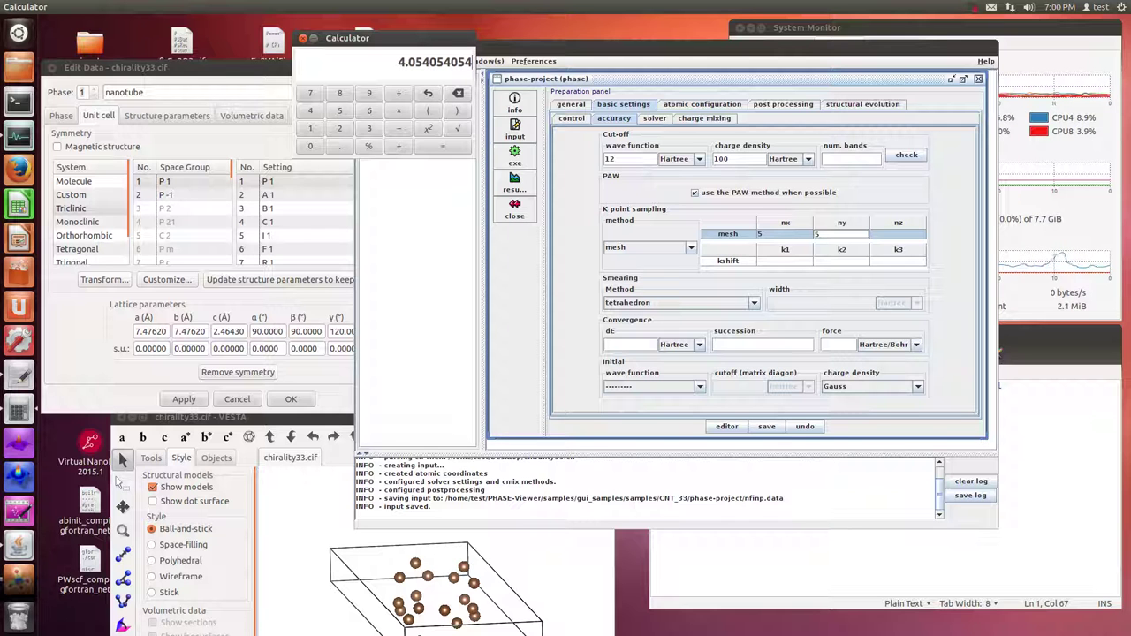
{"action": "left_click", "coordinate": [302, 38]}
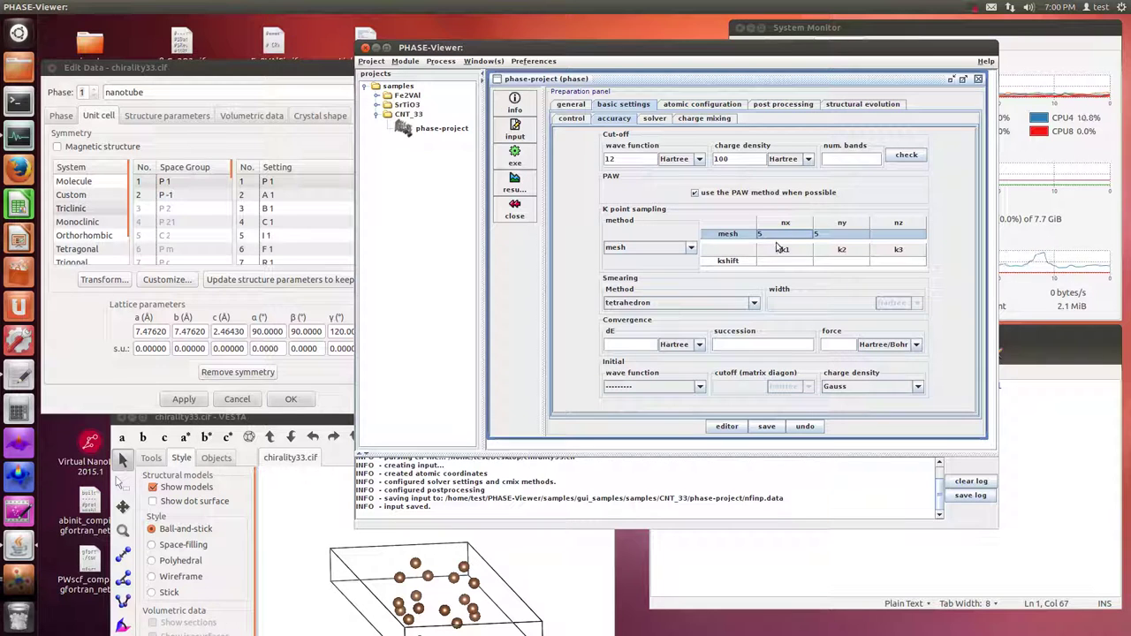
- Set nx and ny of the K point mesh to 4 in PHASE-Viewer
{"action": "type", "text": "4"}
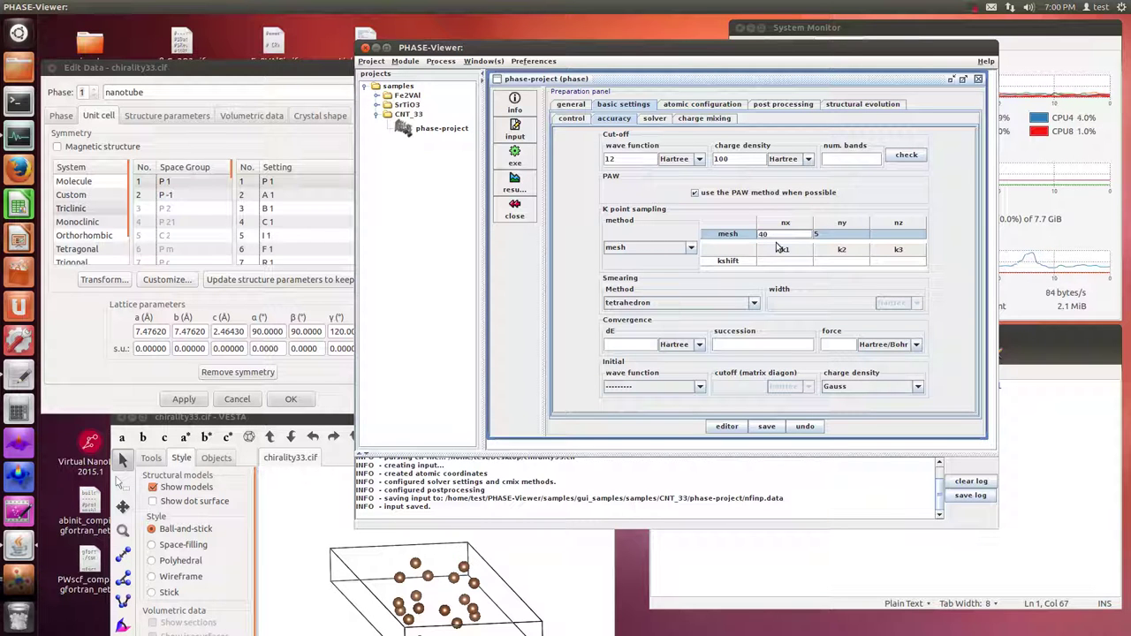
{"action": "key", "text": "Tab"}
{"action": "type", "text": "4"}
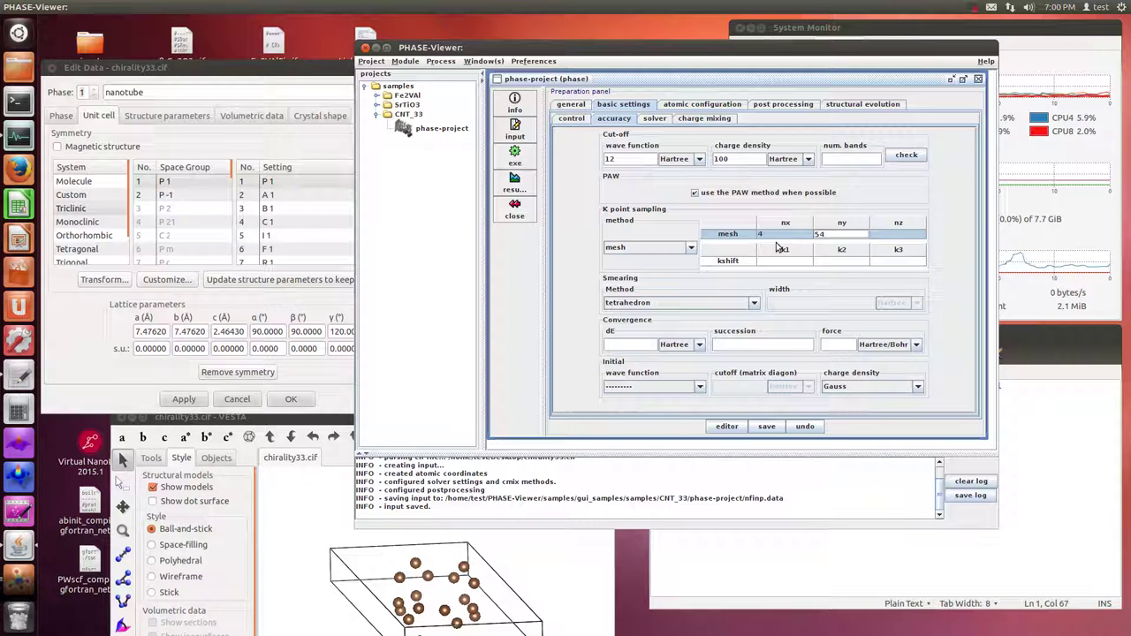
{"action": "key", "text": "Tab"}
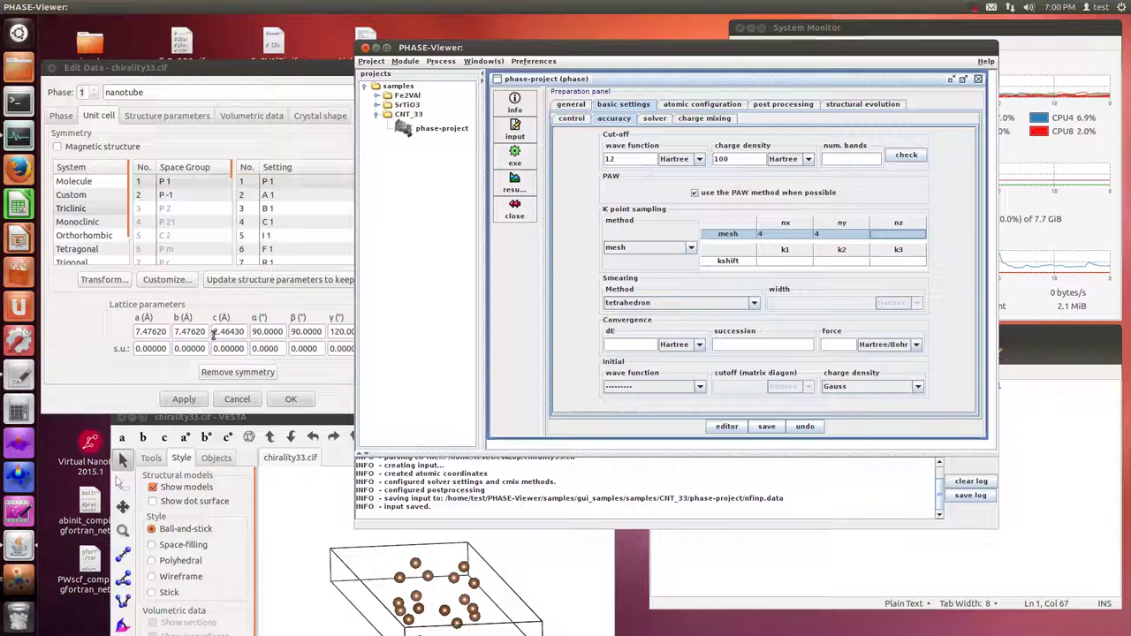
- Set nz of the K point mesh to 8
{"action": "type", "text": "10"}
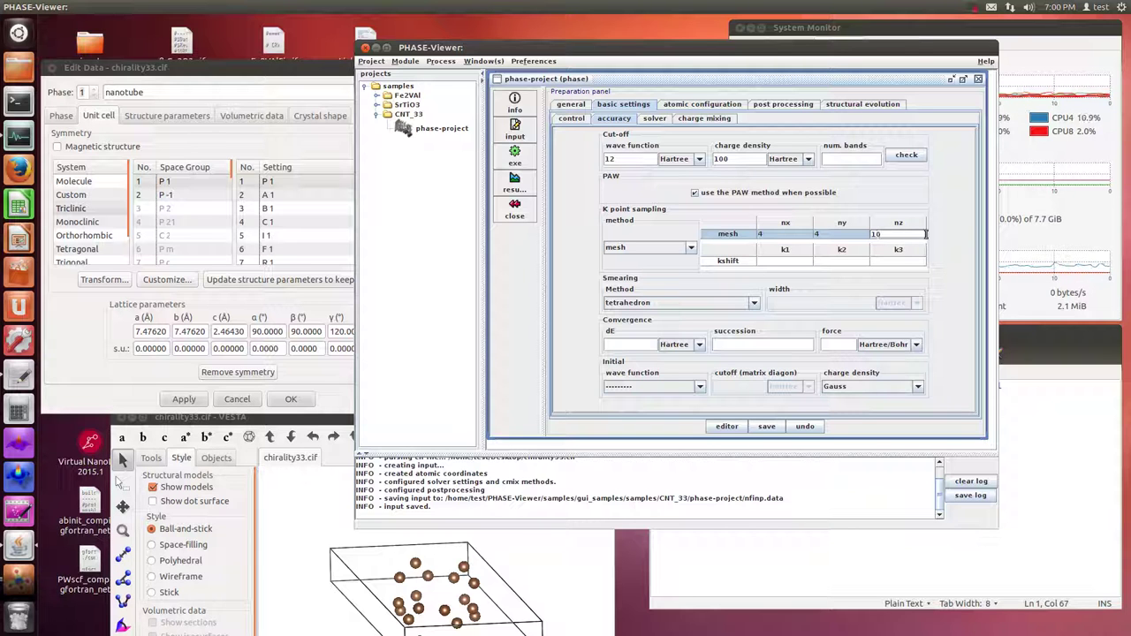
{"action": "key", "text": "BackSpace"}
{"action": "key", "text": "BackSpace"}
{"action": "type", "text": "8"}
{"action": "key", "text": "Return"}
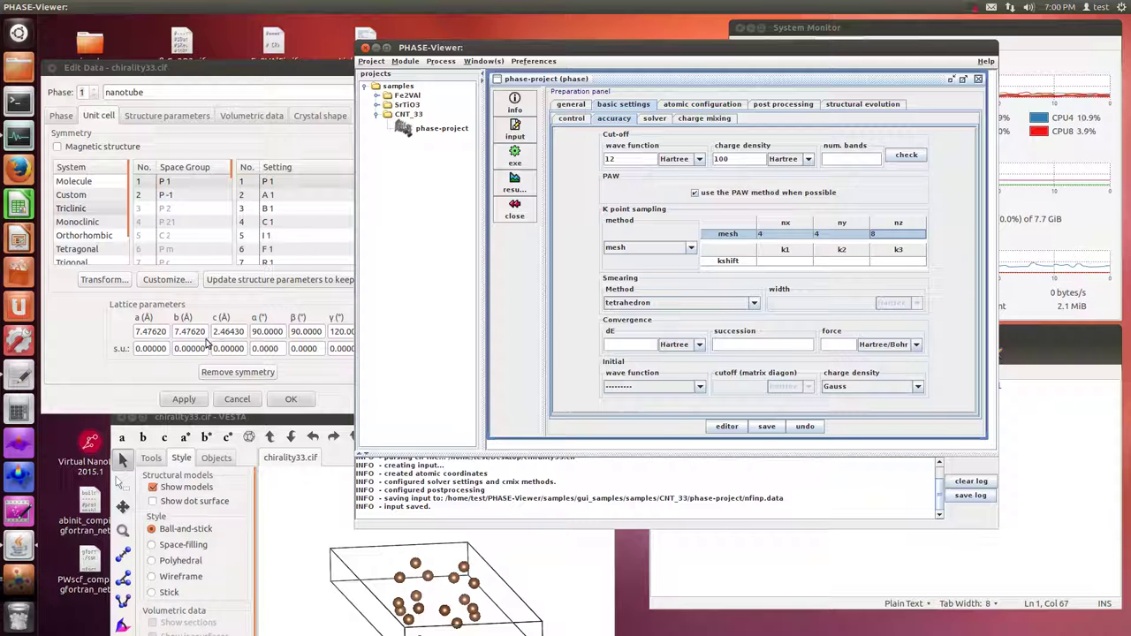
- Set nz of the K point mesh to 10 and save the input, closing the VESTA windows
{"action": "double_click", "coordinate": [882, 237]}
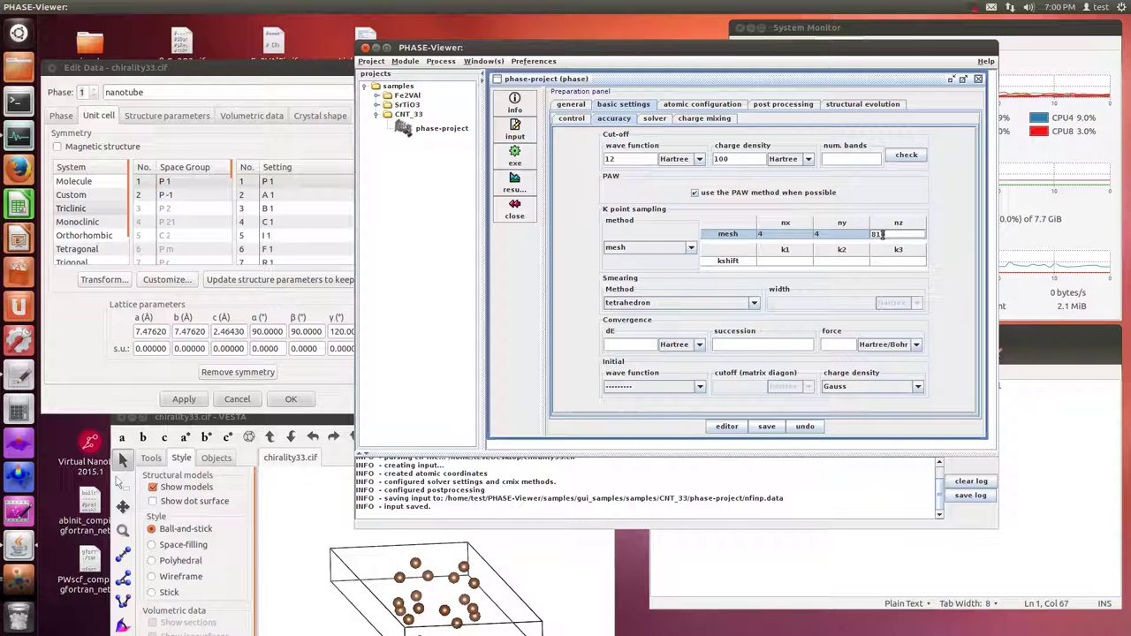
{"action": "key", "text": "Return"}
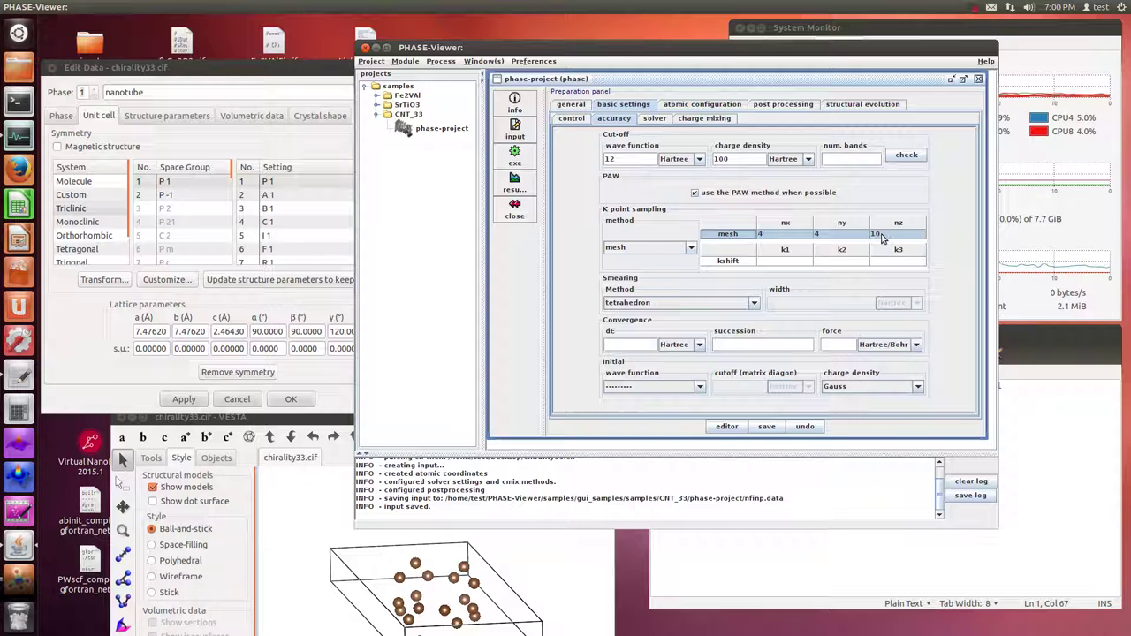
{"action": "left_click", "coordinate": [52, 67]}
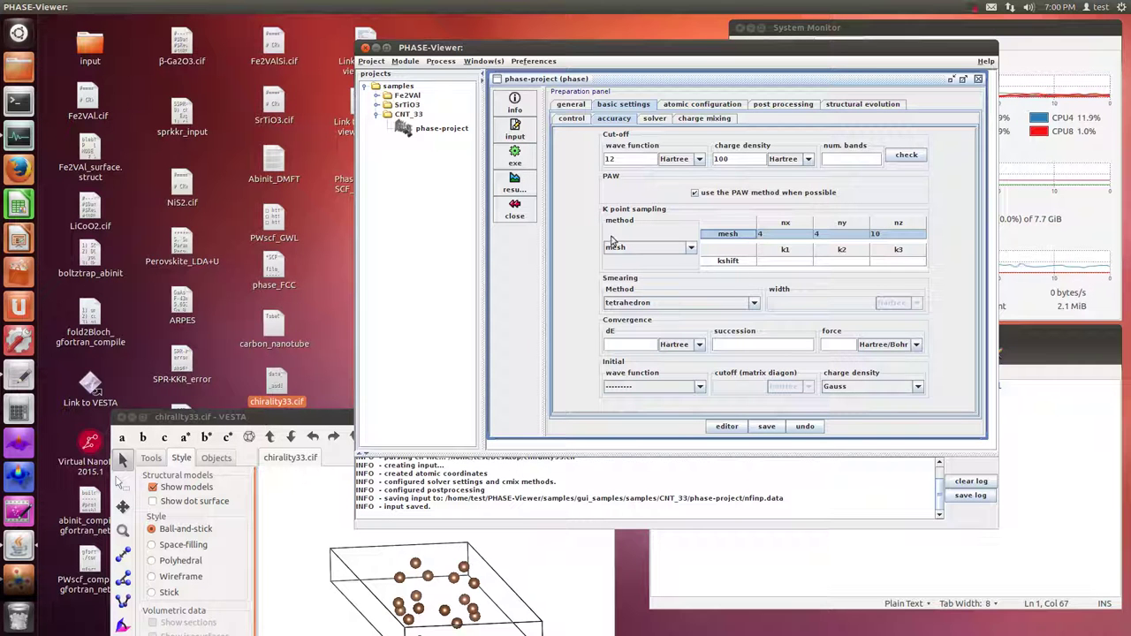
{"action": "left_click", "coordinate": [767, 426]}
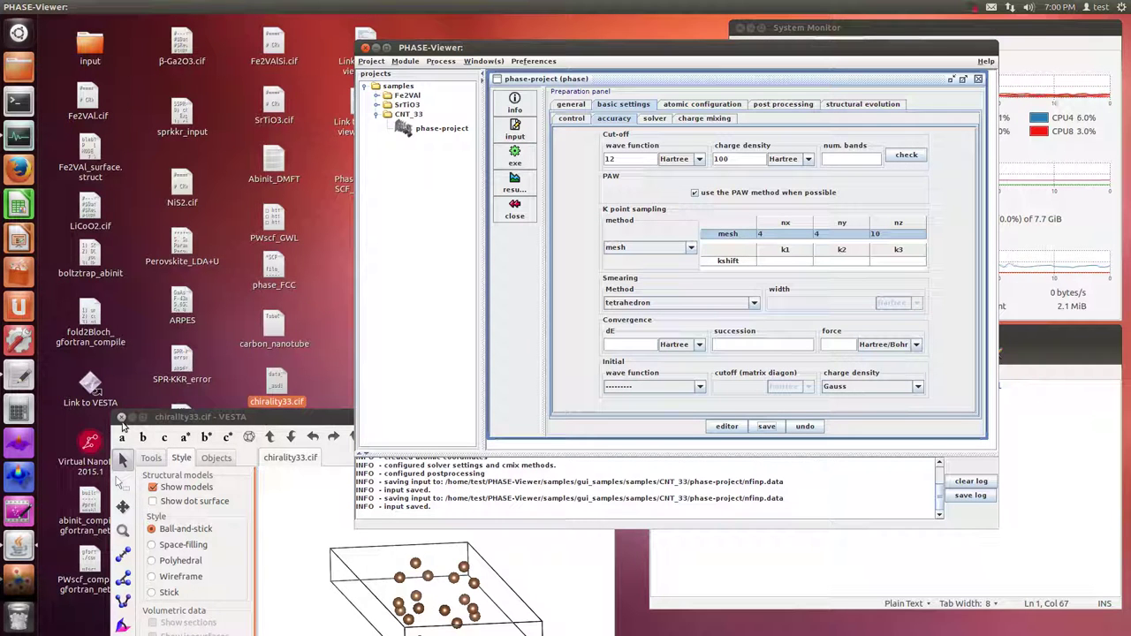
{"action": "left_click", "coordinate": [121, 418]}
- Review the charge mixing, atomic configuration and post processing settings, and save the input from the general settings
{"action": "left_click", "coordinate": [703, 119]}
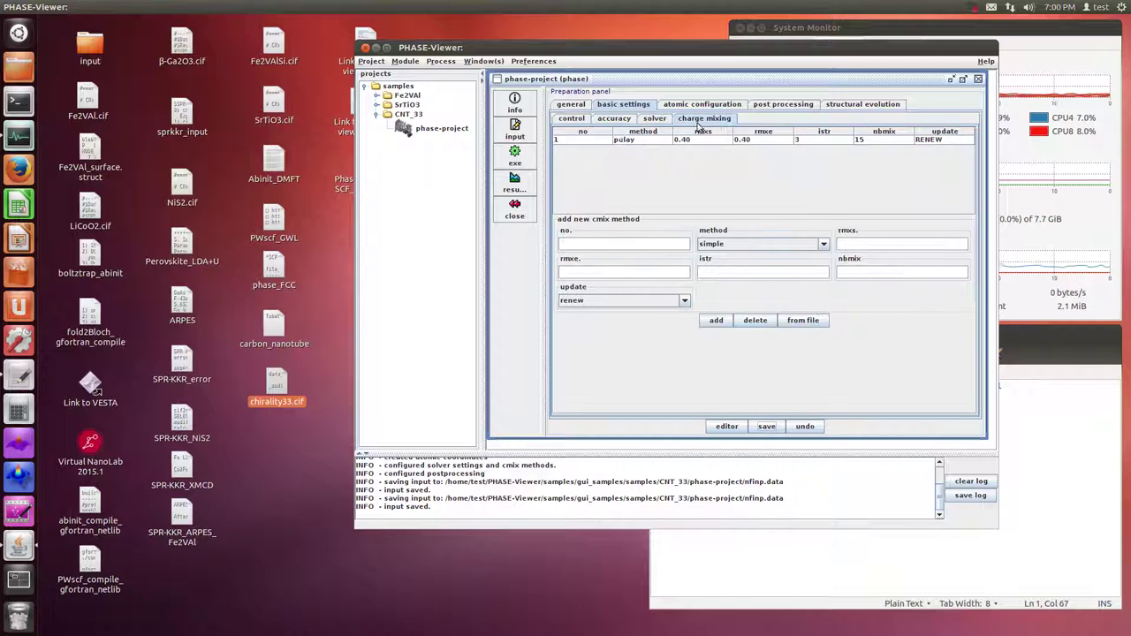
{"action": "left_click", "coordinate": [616, 120]}
{"action": "left_click", "coordinate": [680, 105]}
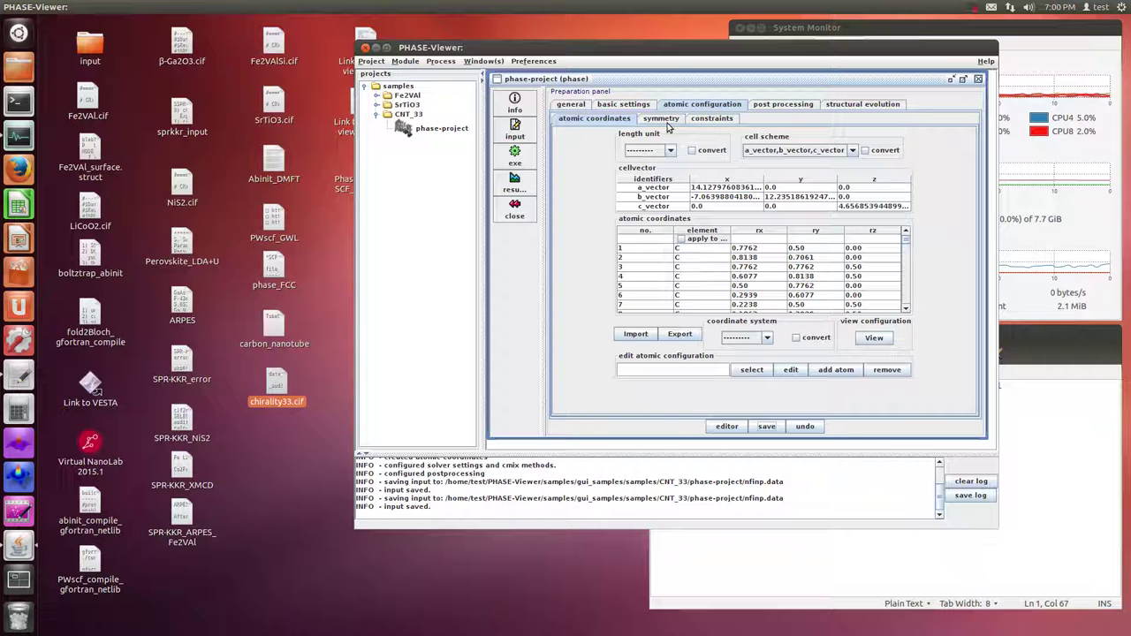
{"action": "left_click", "coordinate": [663, 118]}
{"action": "left_click", "coordinate": [707, 120]}
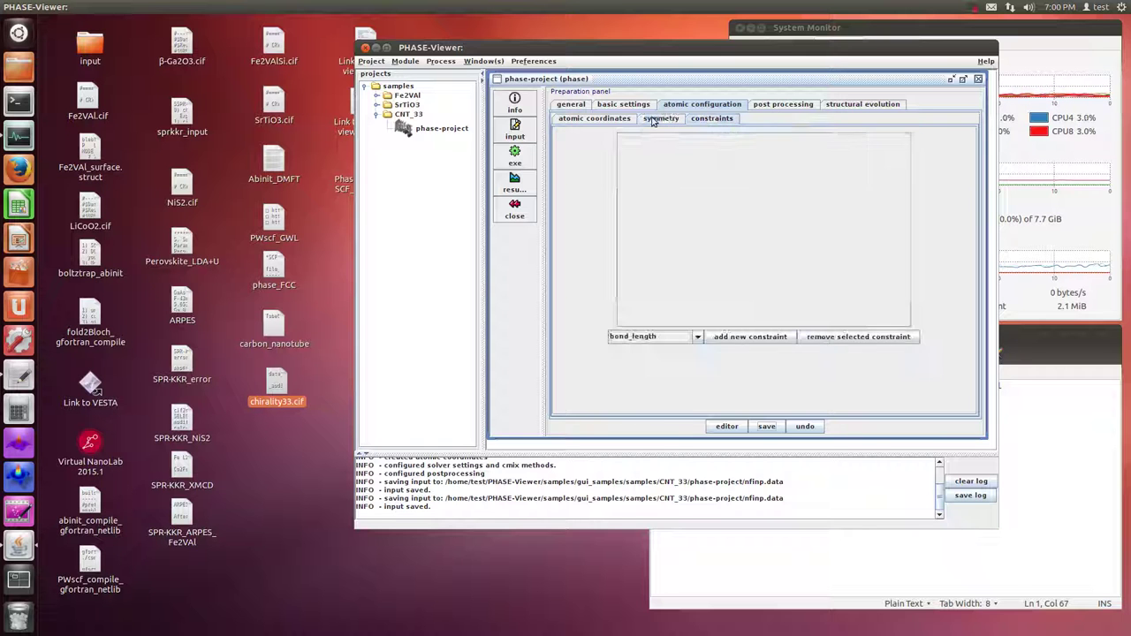
{"action": "left_click", "coordinate": [633, 120]}
{"action": "left_click", "coordinate": [785, 105]}
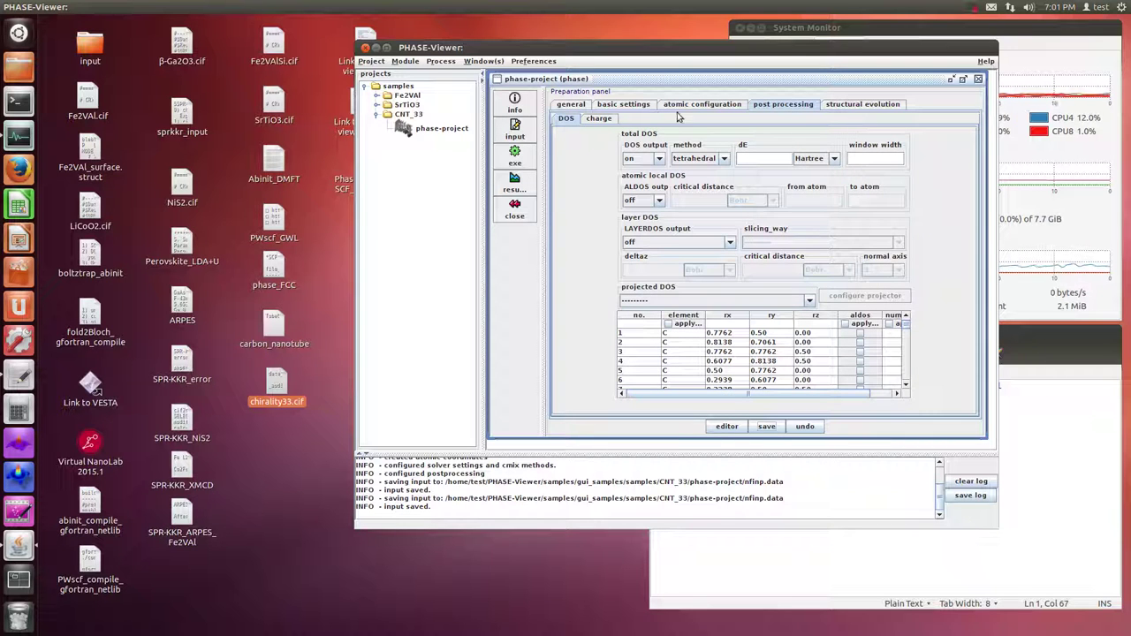
{"action": "left_click", "coordinate": [580, 106]}
{"action": "left_click", "coordinate": [766, 428]}
- Open a new file manager window on the home folder and move it beside the desktop files
{"action": "left_click", "coordinate": [823, 536]}
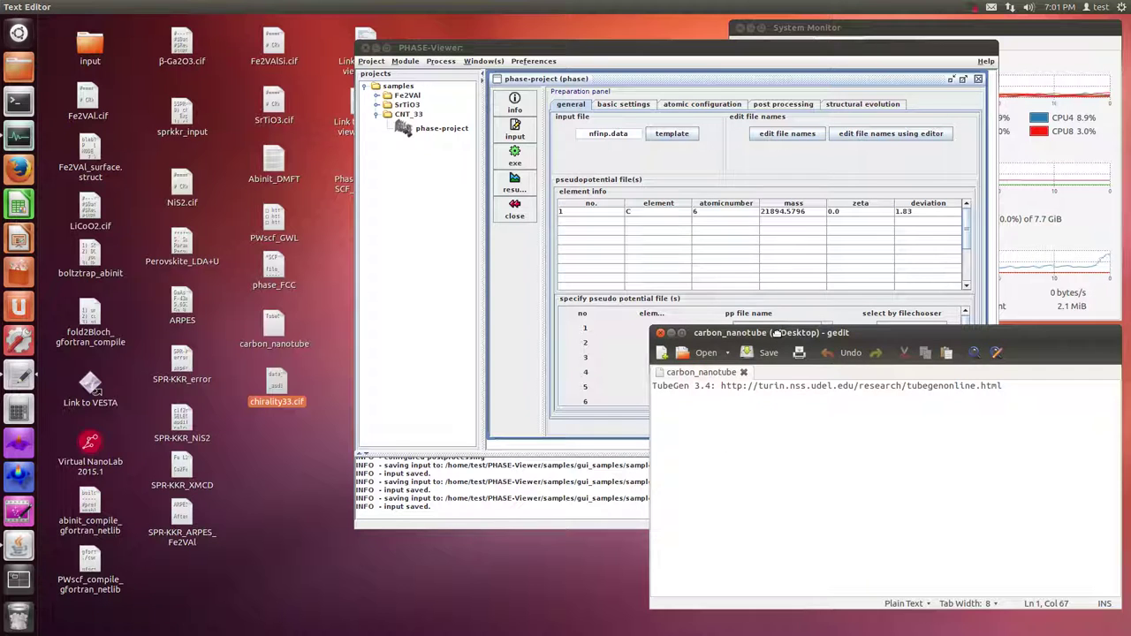
{"action": "left_click", "coordinate": [348, 263]}
{"action": "right_click", "coordinate": [18, 101]}
{"action": "left_click", "coordinate": [16, 78]}
{"action": "right_click", "coordinate": [16, 78]}
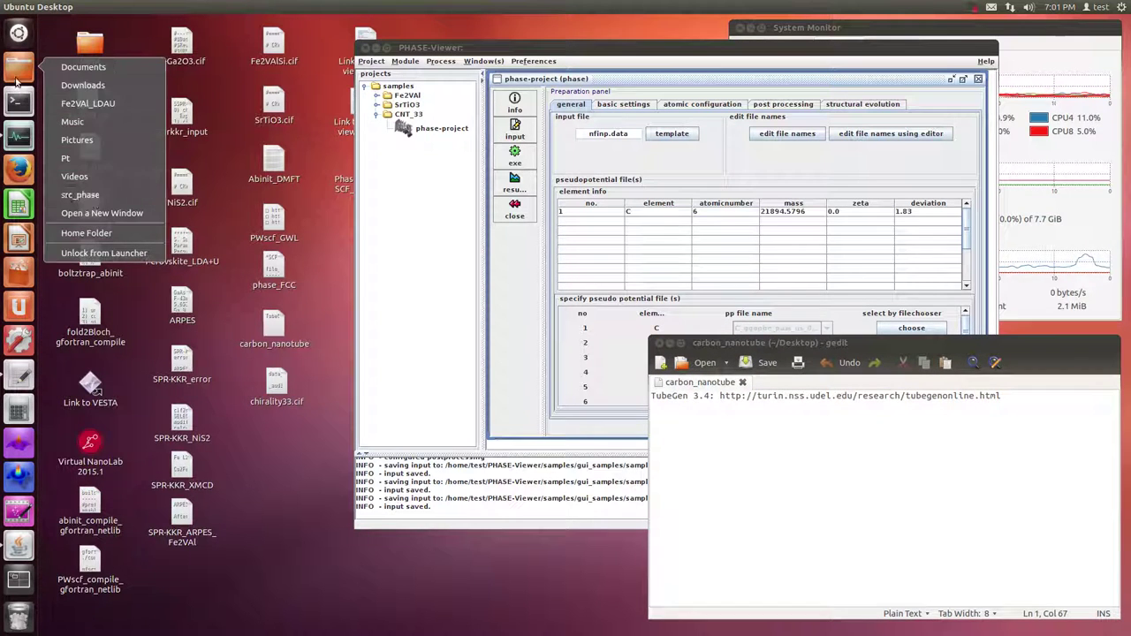
{"action": "left_click", "coordinate": [88, 214]}
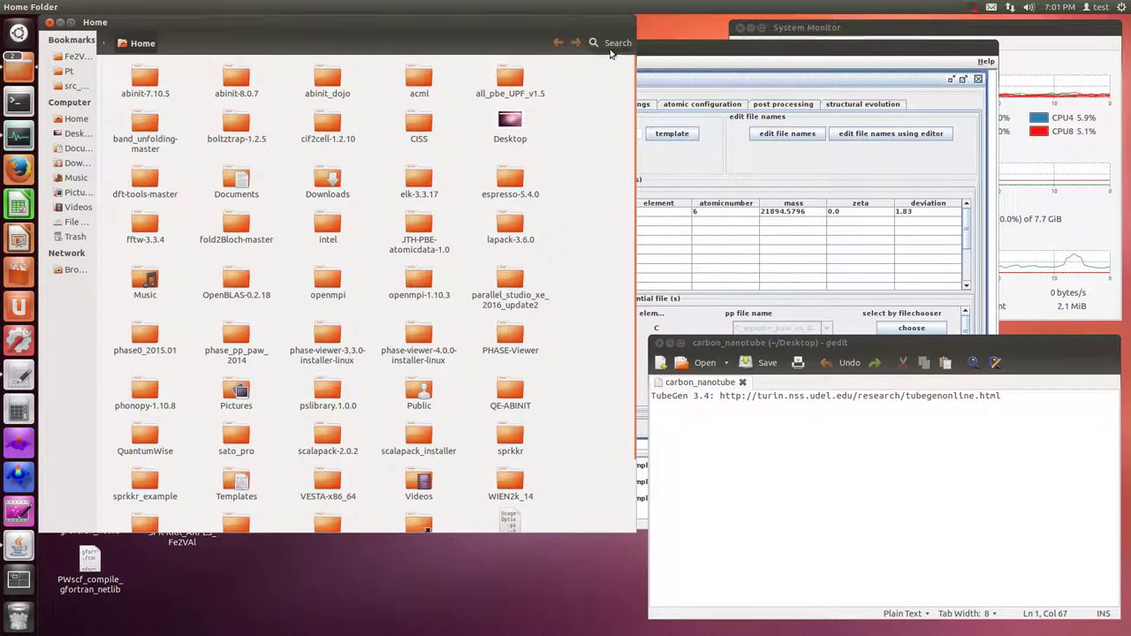
{"action": "left_click_drag", "start_coordinate": [627, 25], "coordinate": [867, 35]}
- Browse from the home folder to PHASE-Viewer/samples/gui_samples/samples
{"action": "scroll", "coordinate": [756, 188], "scroll_direction": "down", "scroll_amount": 5}
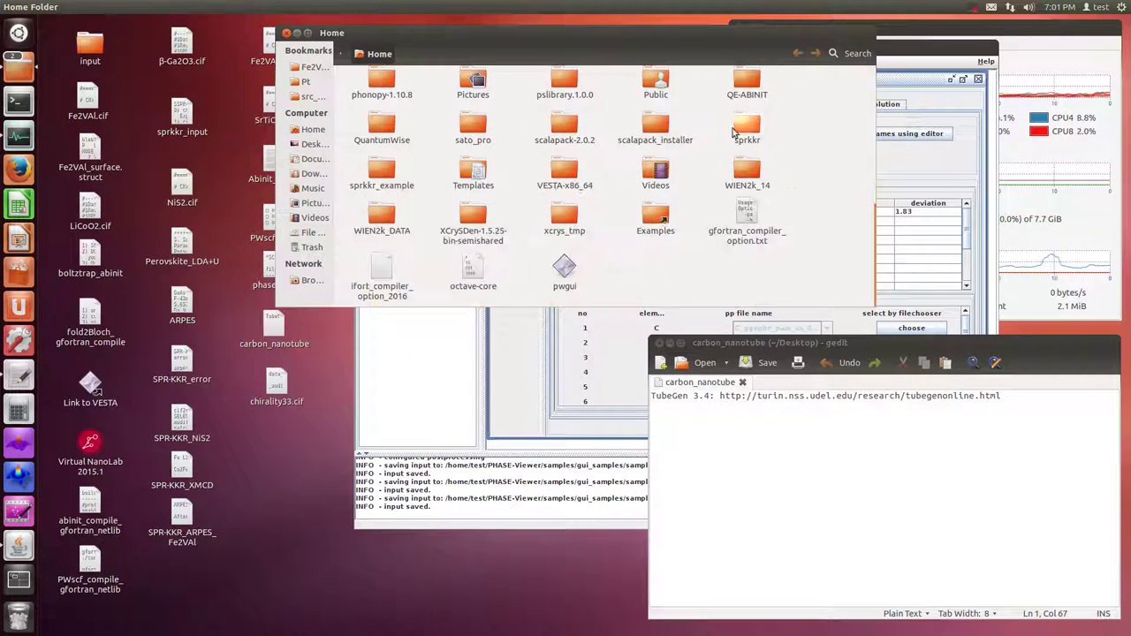
{"action": "scroll", "coordinate": [551, 185], "scroll_direction": "up", "scroll_amount": 3}
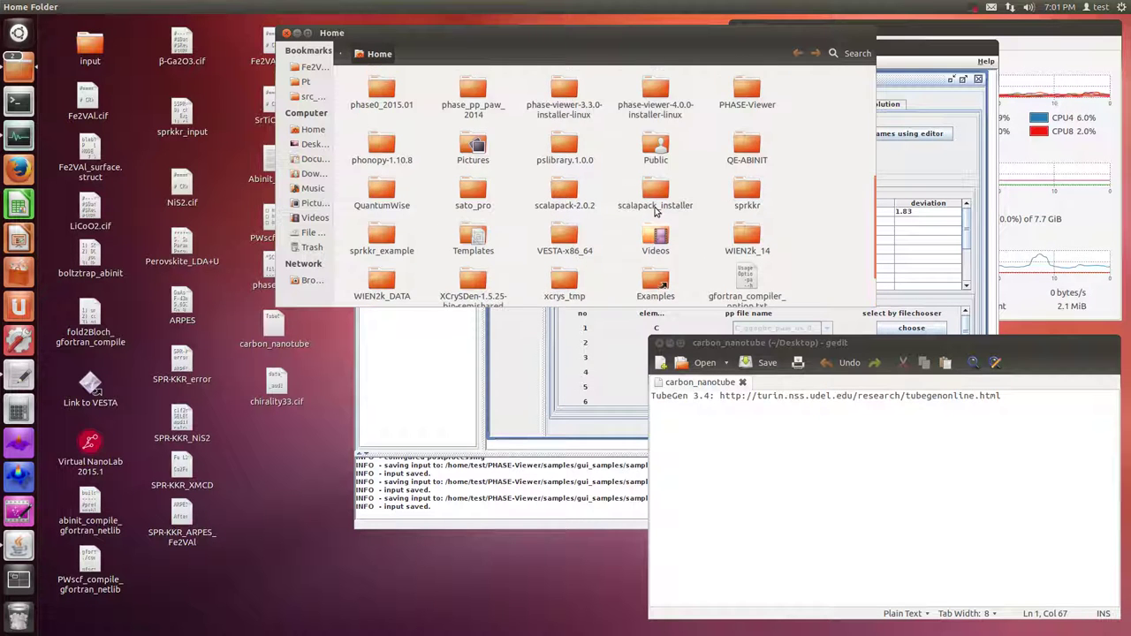
{"action": "left_click", "coordinate": [747, 123]}
{"action": "double_click", "coordinate": [747, 124]}
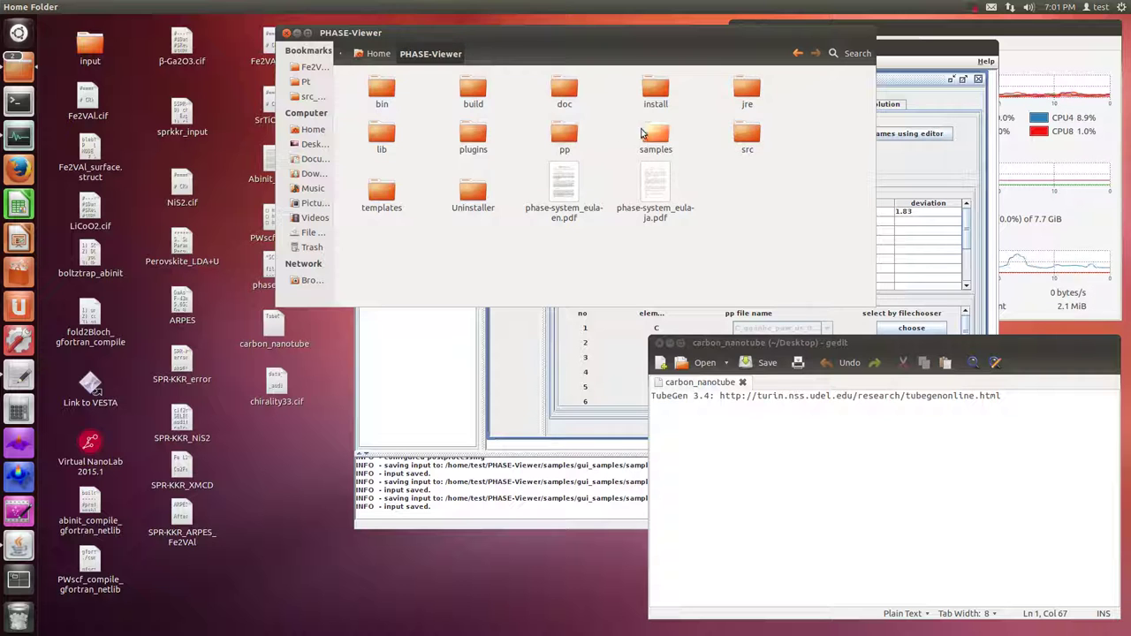
{"action": "double_click", "coordinate": [655, 132]}
{"action": "double_click", "coordinate": [386, 96]}
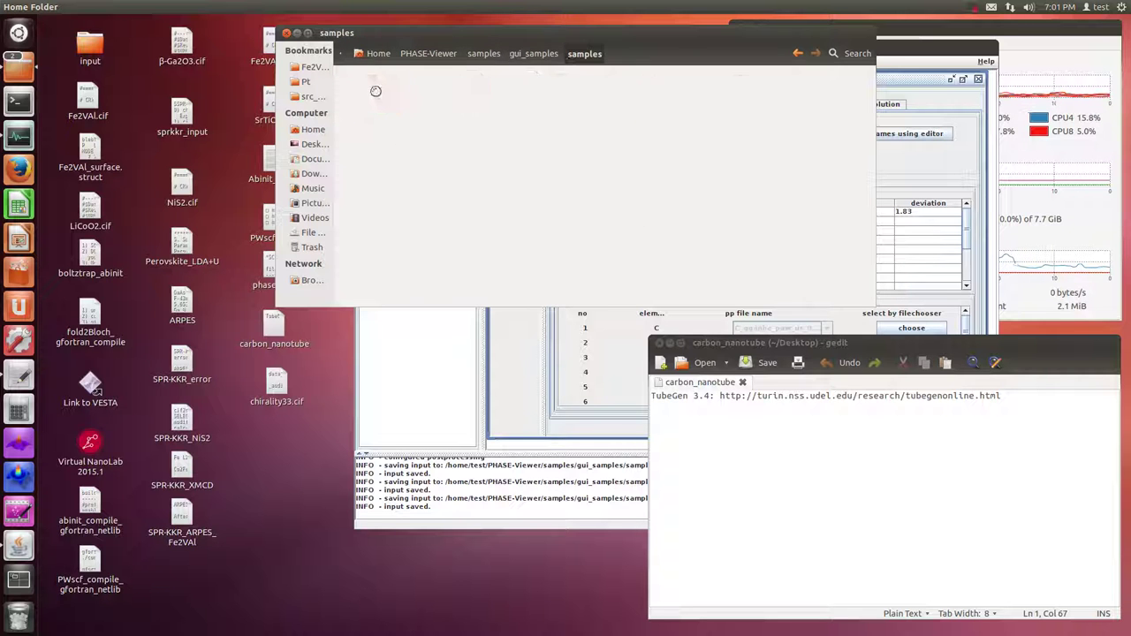
{"action": "double_click", "coordinate": [381, 92]}
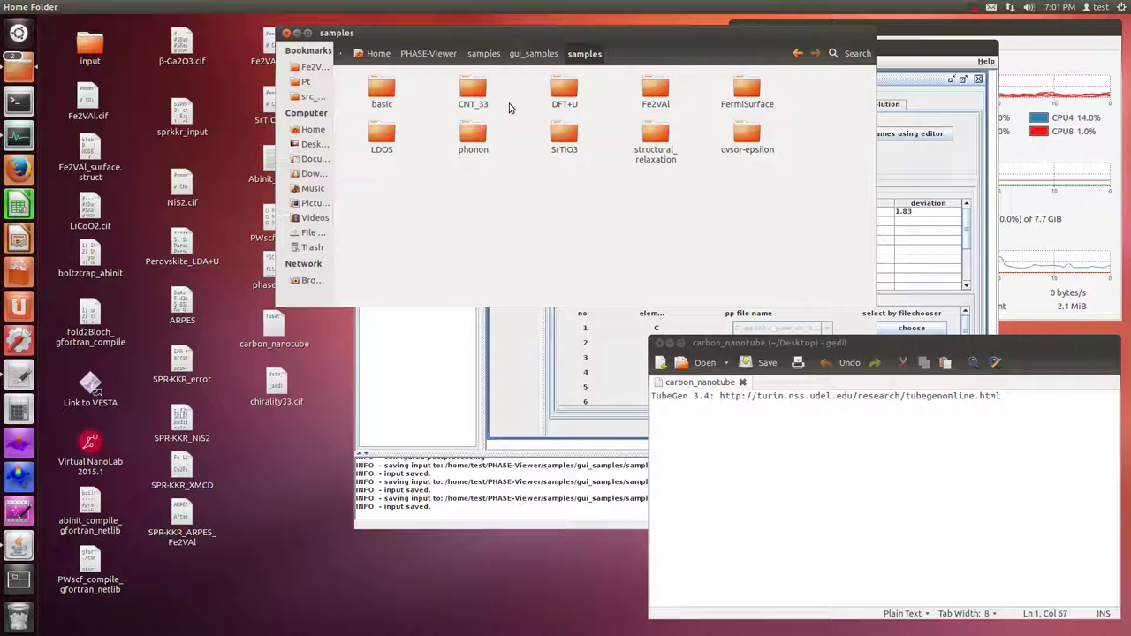
- Open a new terminal and the CNT_33 folder, and arrange the file manager window above the terminal
{"action": "left_click", "coordinate": [473, 90]}
{"action": "right_click", "coordinate": [18, 101]}
{"action": "left_click", "coordinate": [130, 99]}
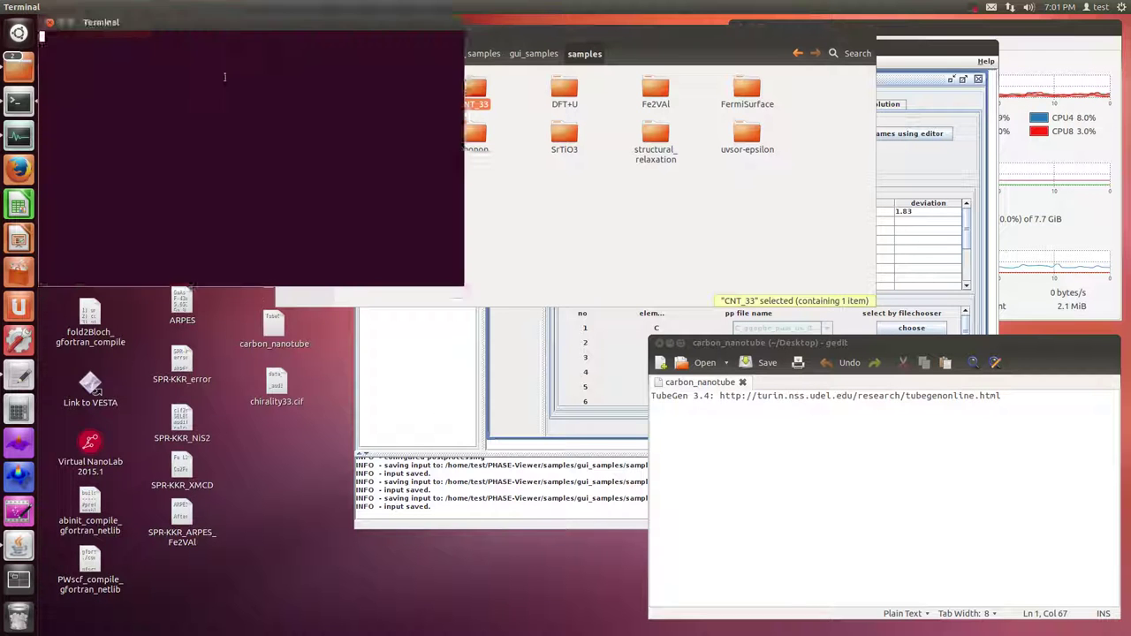
{"action": "left_click_drag", "start_coordinate": [276, 21], "coordinate": [250, 327]}
{"action": "left_click_drag", "start_coordinate": [353, 32], "coordinate": [412, 395]}
{"action": "double_click", "coordinate": [531, 450]}
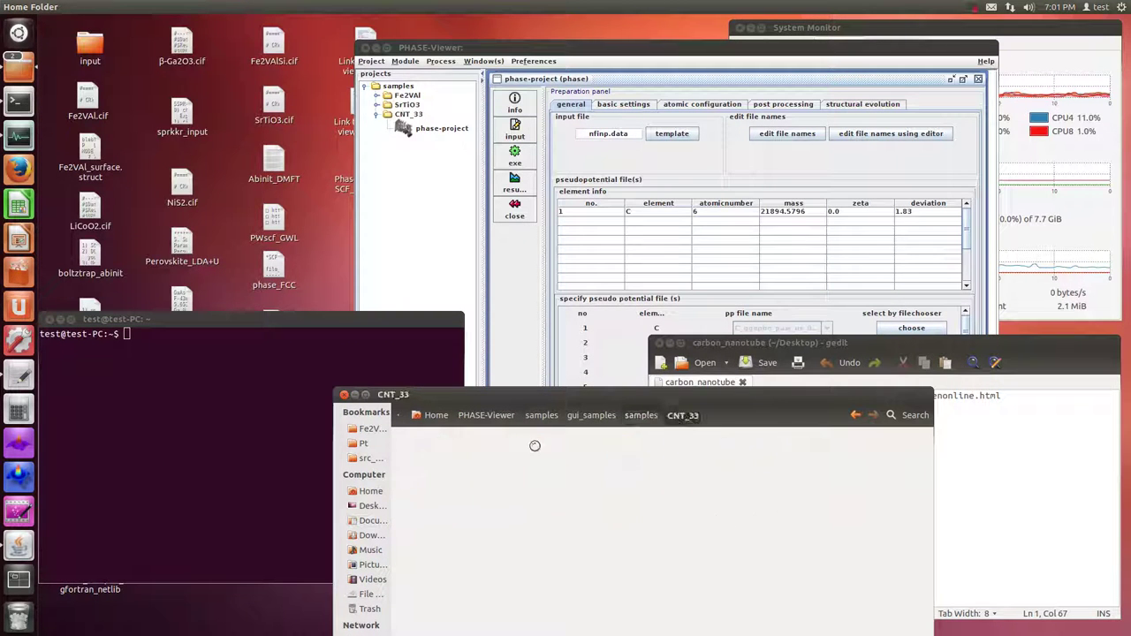
{"action": "left_click_drag", "start_coordinate": [467, 403], "coordinate": [326, 63]}
{"action": "left_click_drag", "start_coordinate": [315, 320], "coordinate": [352, 347]}
- Change the terminal's working directory to the phase-project folder inside CNT_33
{"action": "type", "text": "cd"}
{"action": "left_click_drag", "start_coordinate": [299, 110], "coordinate": [305, 353]}
{"action": "left_click", "coordinate": [298, 396]}
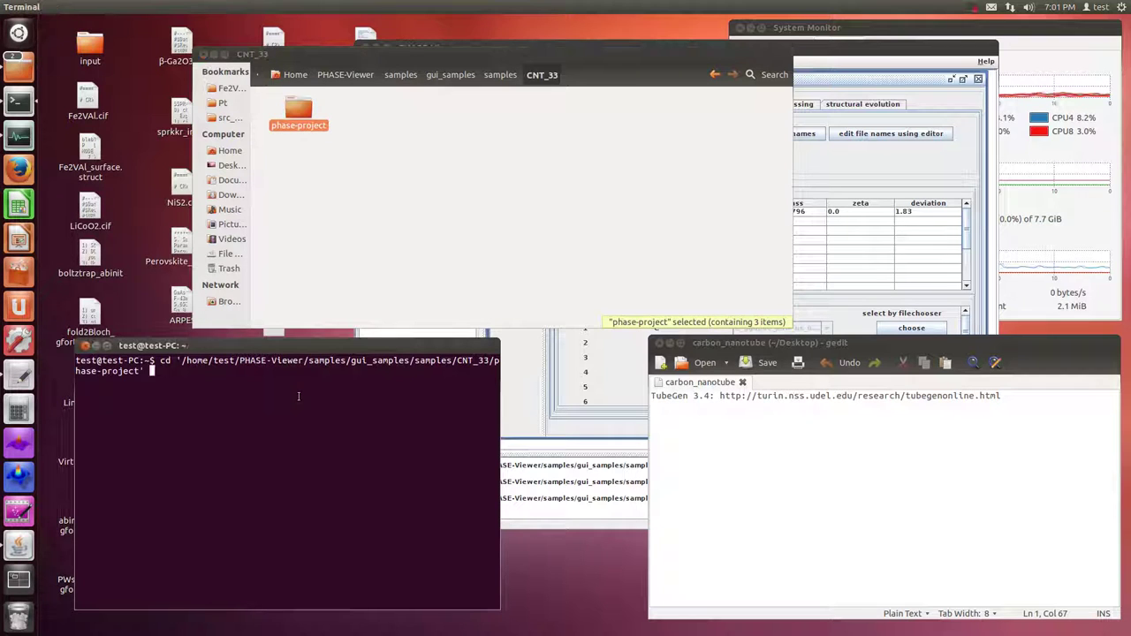
{"action": "key", "text": "Return"}
- Open the phase-project folder, bring the carbon_nanotube note forward and move the file manager and terminal windows off the desktop files
{"action": "double_click", "coordinate": [299, 110]}
{"action": "left_click_drag", "start_coordinate": [477, 52], "coordinate": [334, 26]}
{"action": "left_click_drag", "start_coordinate": [370, 346], "coordinate": [524, 433]}
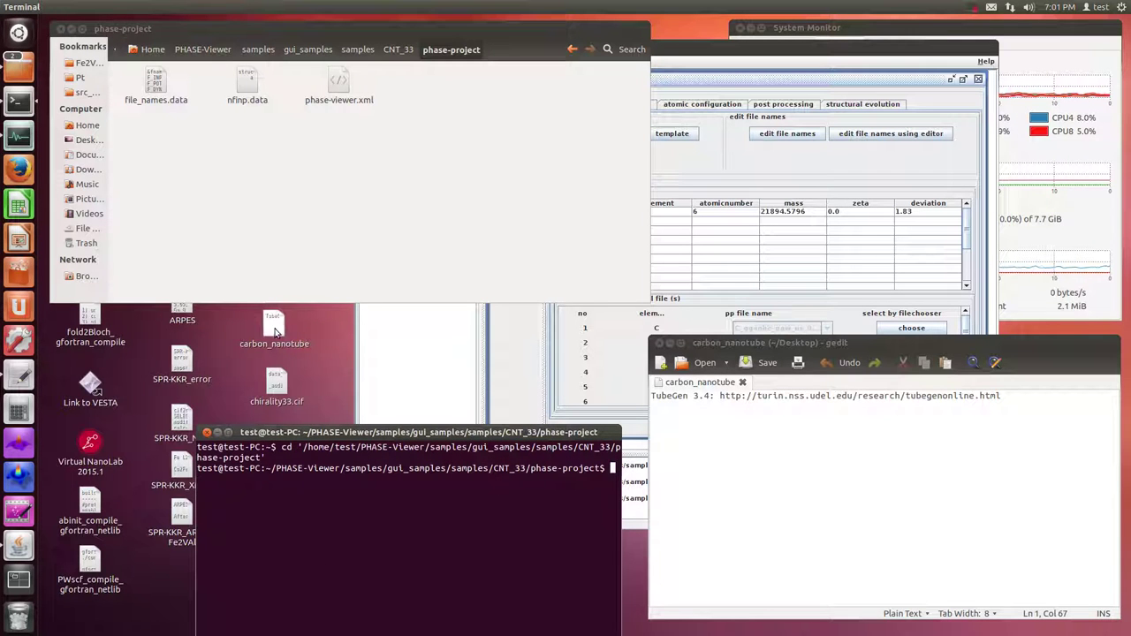
{"action": "double_click", "coordinate": [274, 333]}
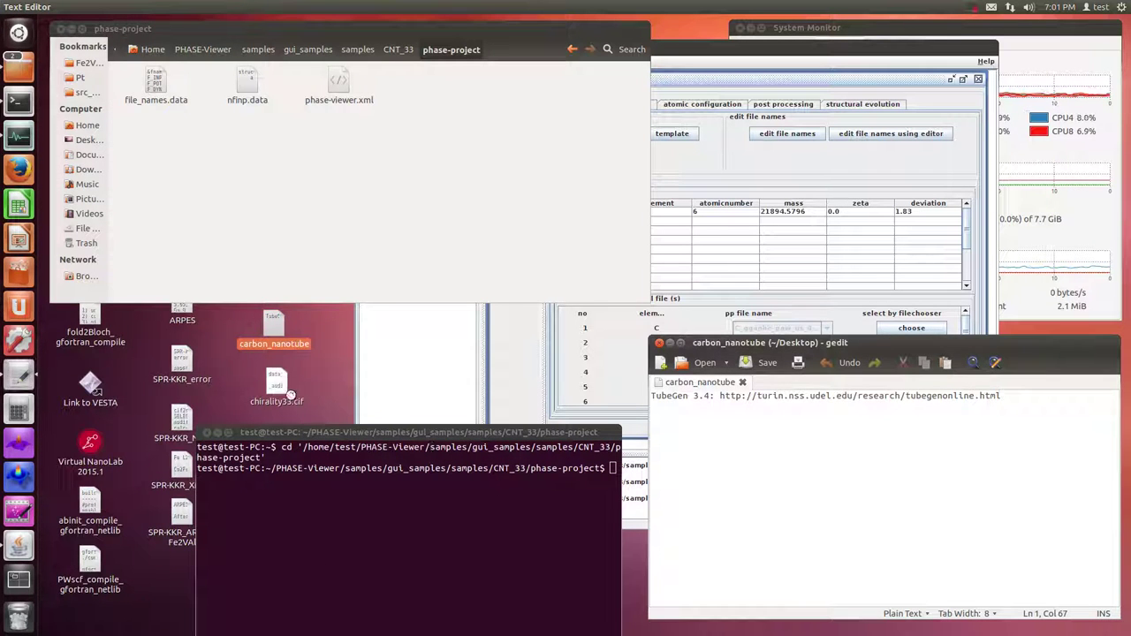
{"action": "left_click_drag", "start_coordinate": [320, 34], "coordinate": [496, 37]}
{"action": "left_click_drag", "start_coordinate": [400, 34], "coordinate": [534, 42]}
- Open the phase_FCC note from the desktop and copy its mpirun and dos.pl command lines
{"action": "left_click", "coordinate": [286, 255]}
{"action": "double_click", "coordinate": [285, 256]}
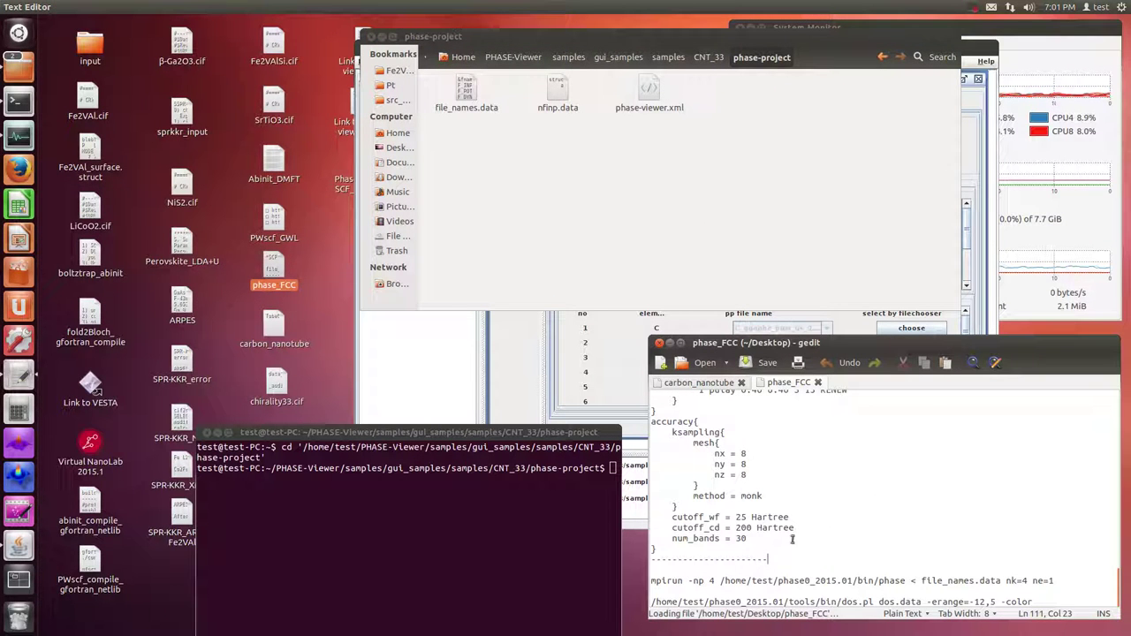
{"action": "left_click_drag", "start_coordinate": [1034, 602], "coordinate": [632, 578]}
{"action": "key", "text": "ctrl+c"}
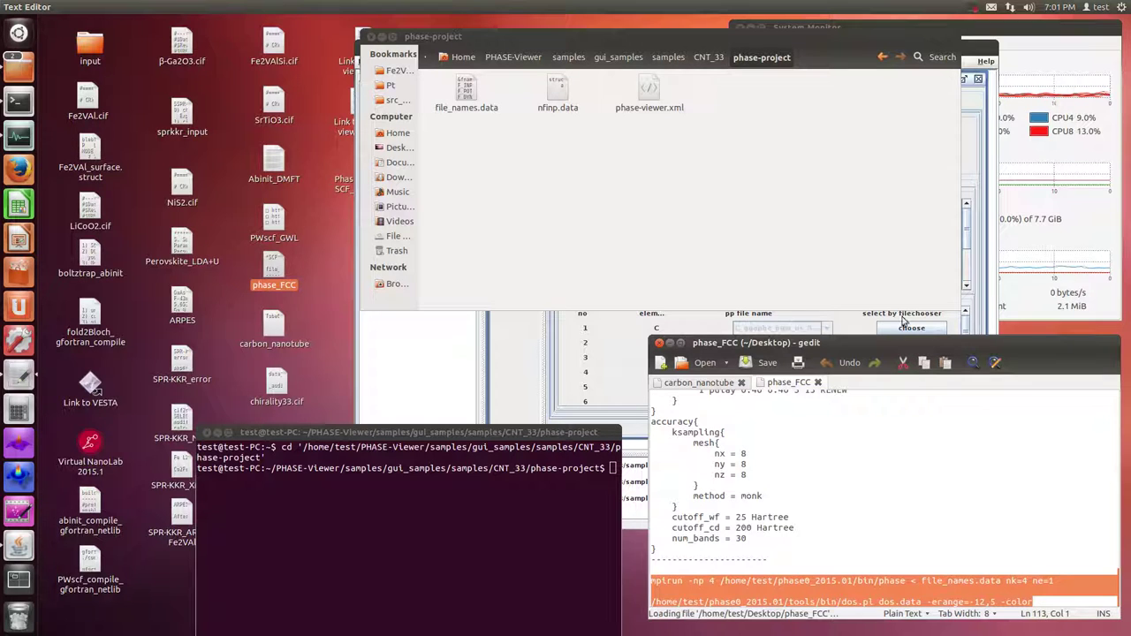
- Paste the copied commands into the carbon_nanotube note below the TubeGen link, separated by a blank line, and close phase_FCC
{"action": "left_click", "coordinate": [723, 383]}
{"action": "key", "text": "Return"}
{"action": "key", "text": "Return"}
{"action": "key", "text": "ctrl+v"}
{"action": "left_click", "coordinate": [823, 382]}
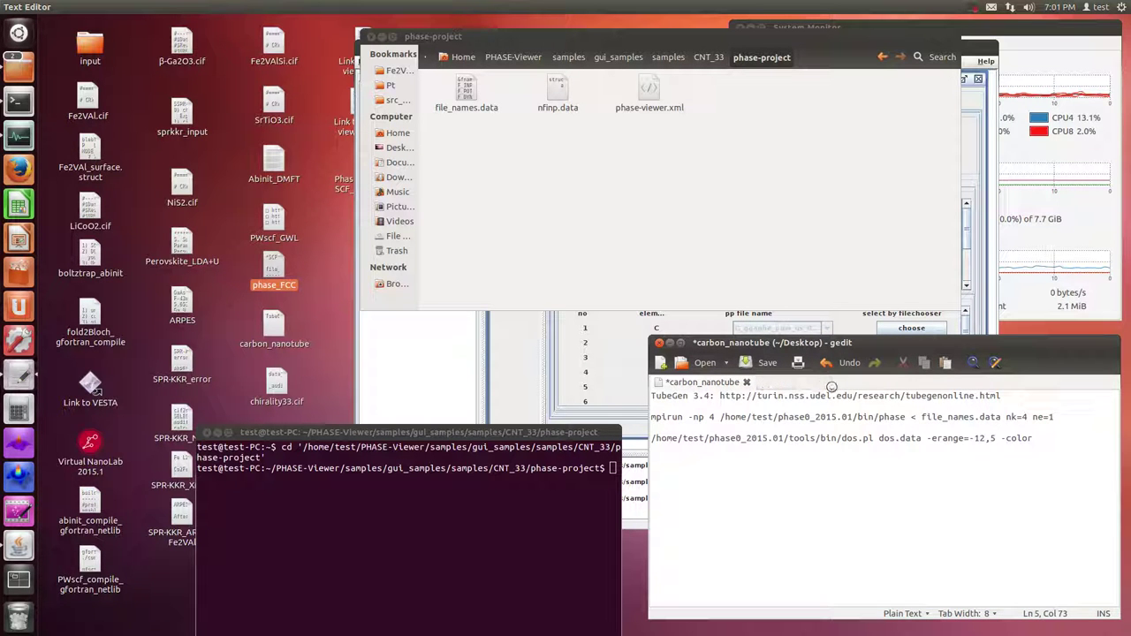
- Save the carbon_nanotube note and move the terminal window up beside it
{"action": "key", "text": "ctrl+s"}
{"action": "left_click_drag", "start_coordinate": [449, 433], "coordinate": [455, 338]}
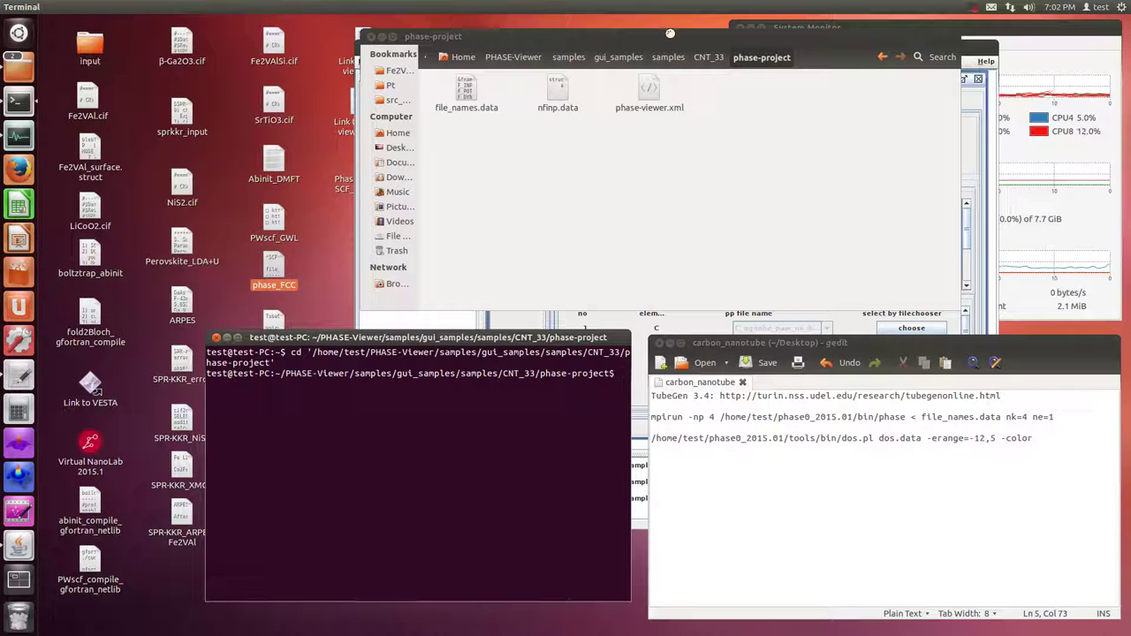
- Open a second file manager window, browse from Home to phase0_2015.01/bin and select the phase executable
{"action": "right_click", "coordinate": [19, 66]}
{"action": "left_click", "coordinate": [106, 213]}
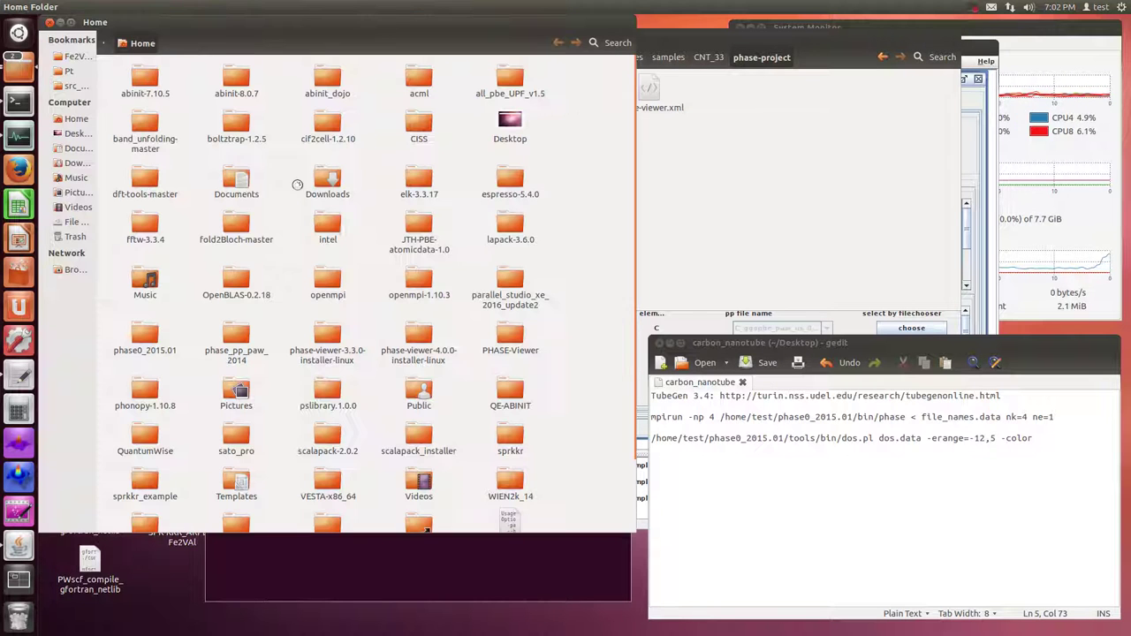
{"action": "mouse_move", "coordinate": [512, 23]}
{"action": "left_mouse_down"}
{"action": "mouse_move", "coordinate": [525, 230]}
{"action": "mouse_move", "coordinate": [513, 27]}
{"action": "left_mouse_up"}
{"action": "scroll", "coordinate": [198, 217], "scroll_direction": "down", "scroll_amount": 8}
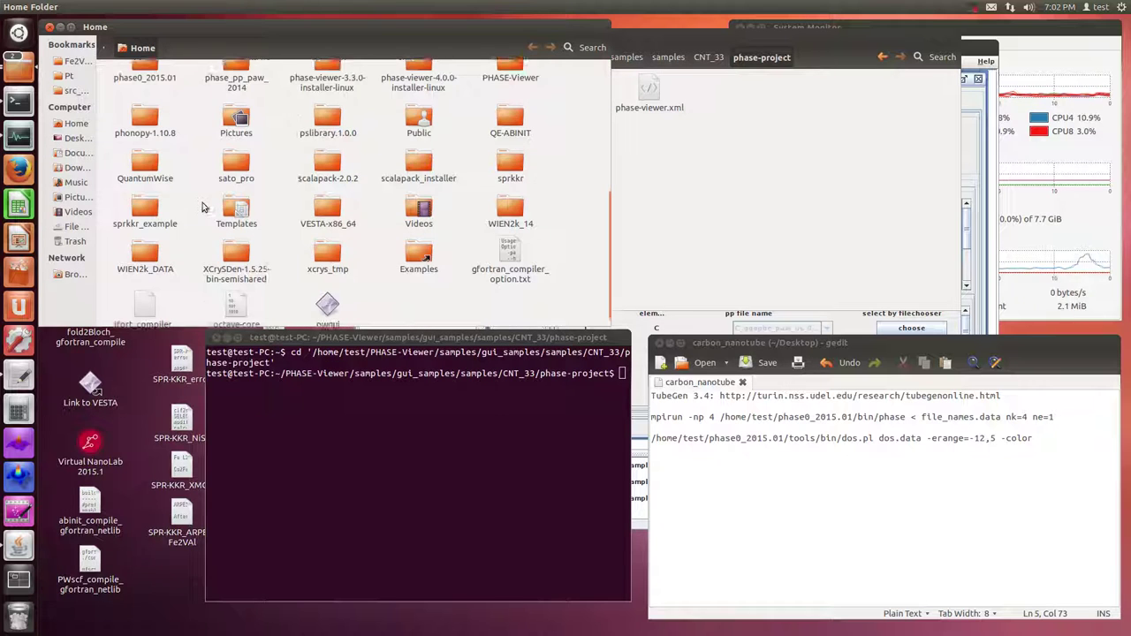
{"action": "scroll", "coordinate": [199, 223], "scroll_direction": "up", "scroll_amount": 2}
{"action": "double_click", "coordinate": [146, 152]}
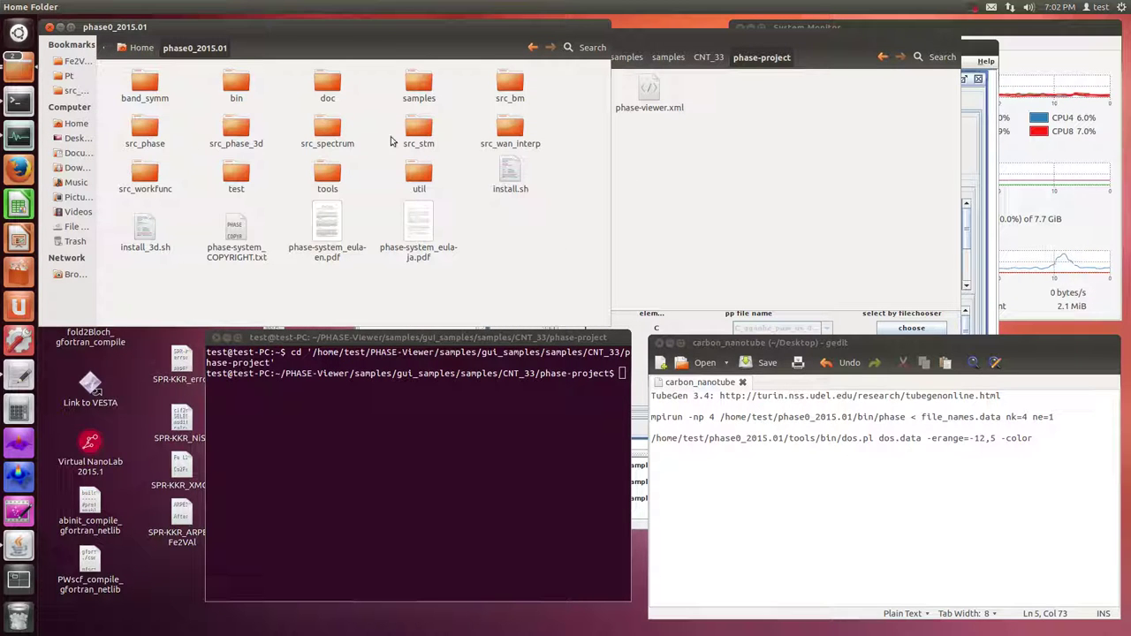
{"action": "double_click", "coordinate": [236, 82]}
{"action": "left_click", "coordinate": [419, 170]}
- Begin the terminal command with mpirun -np 4, the path of the phase executable in phase0_2015.01/bin and an input redirect <
{"action": "left_click", "coordinate": [451, 473]}
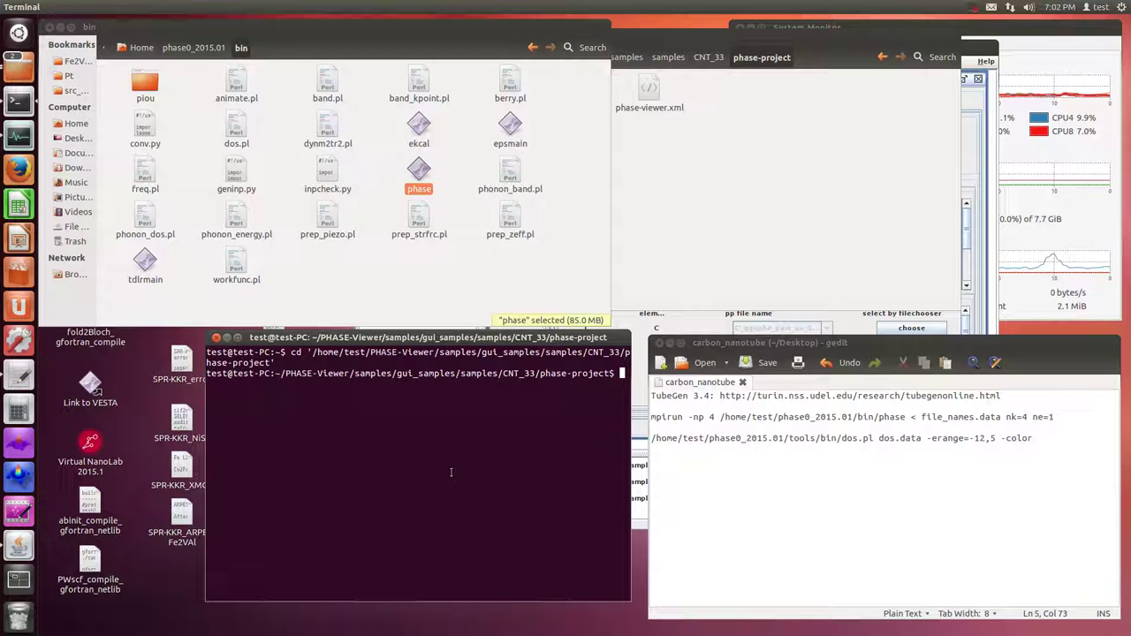
{"action": "type", "text": "mpirun -np 4"}
{"action": "left_click_drag", "start_coordinate": [419, 170], "coordinate": [386, 469]}
{"action": "type", "text": "<"}
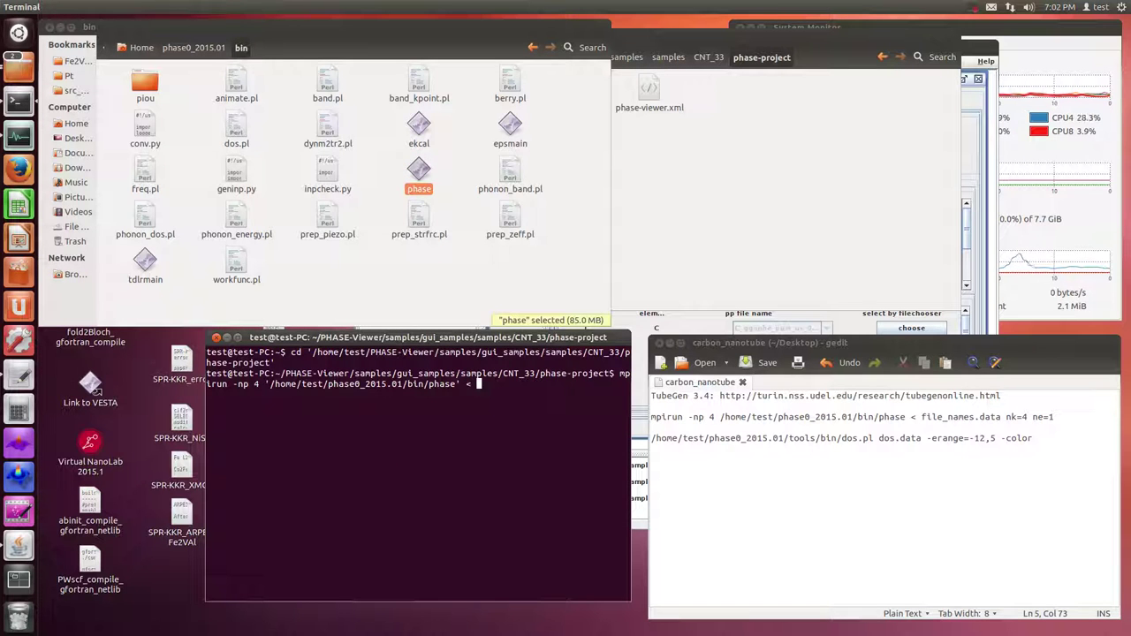
- Complete the command with the path of file_names.data from phase-project and the options nk=4 ne=1, and run it
{"action": "left_click", "coordinate": [623, 173]}
{"action": "left_click", "coordinate": [463, 103]}
{"action": "left_click_drag", "start_coordinate": [464, 102], "coordinate": [442, 433]}
{"action": "type", "text": "nk="}
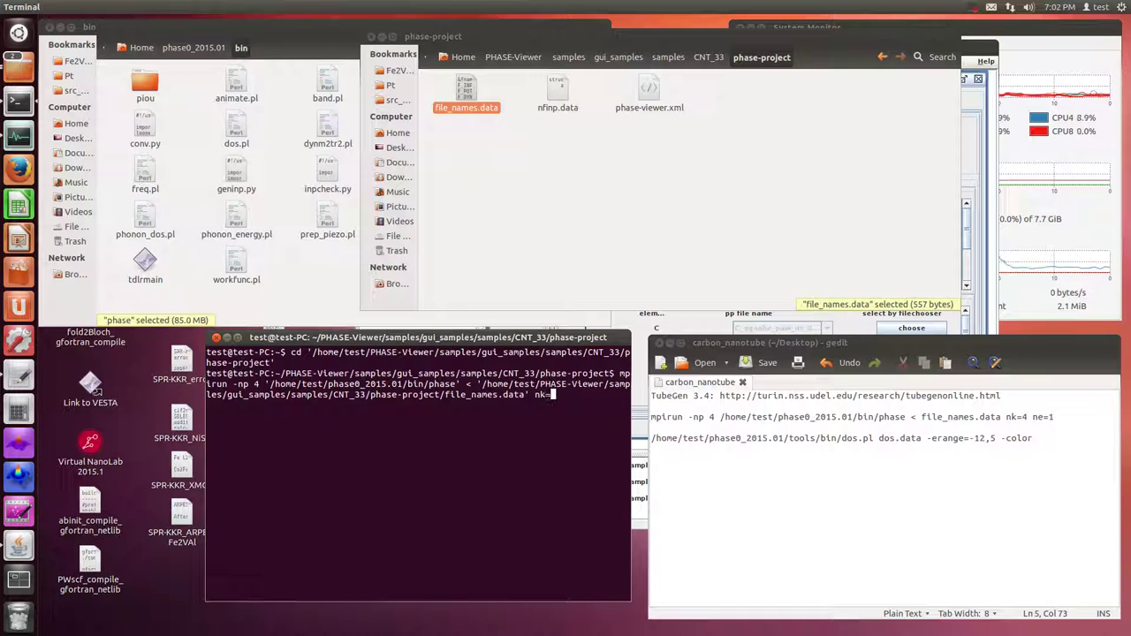
{"action": "type", "text": "4 ne=1"}
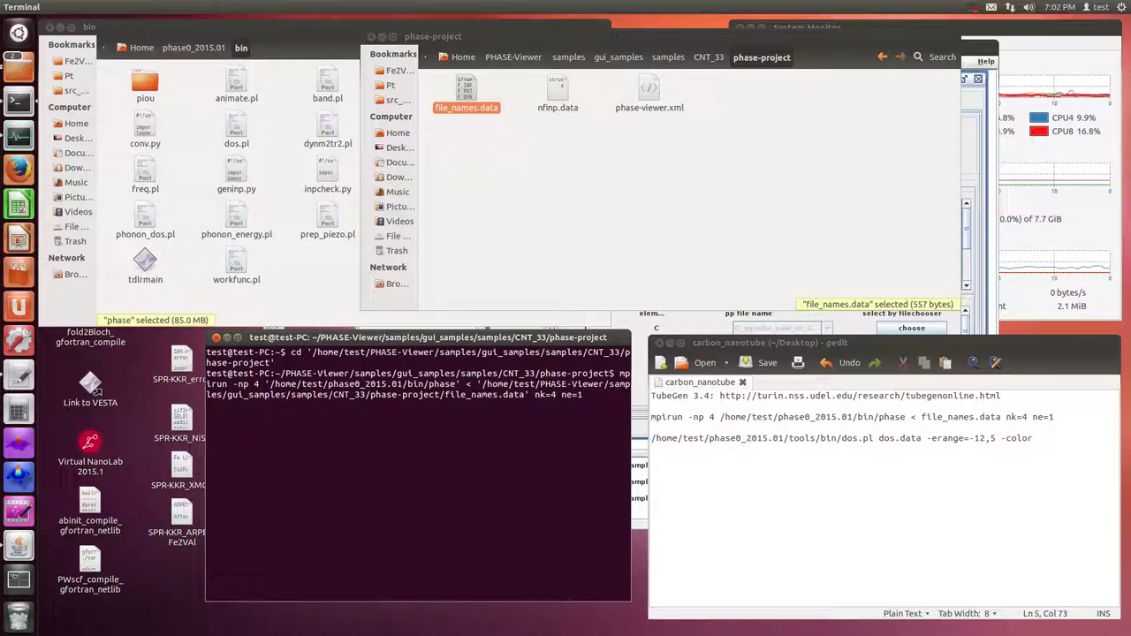
{"action": "key", "text": "Return"}
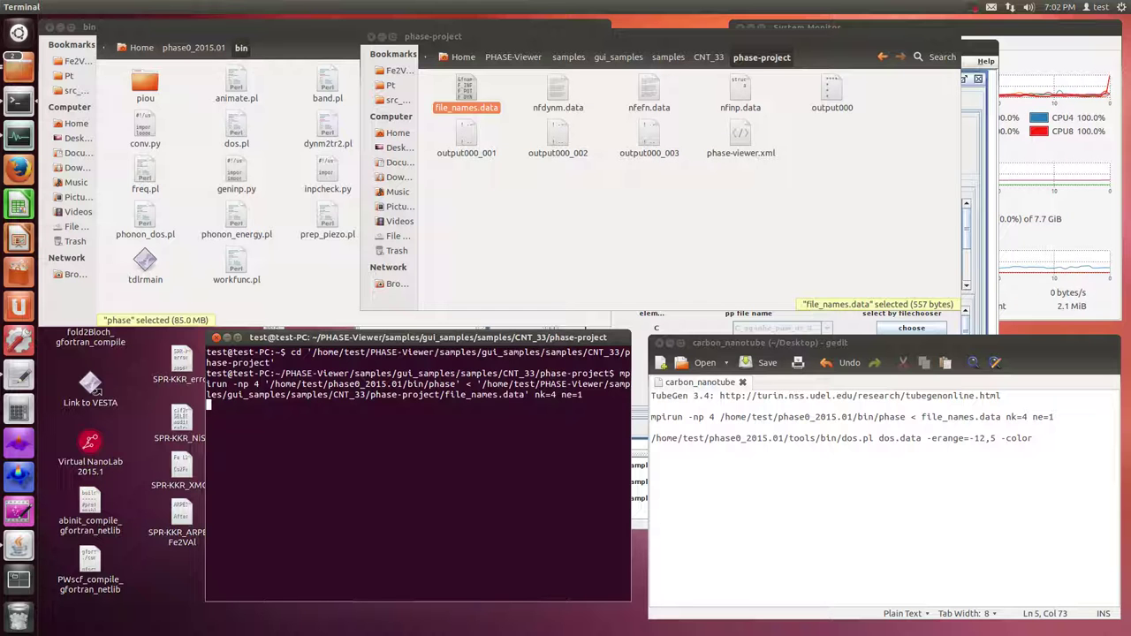
- Bring the System Monitor forward to check the CPU load while the calculation runs
{"action": "left_click", "coordinate": [1061, 63]}
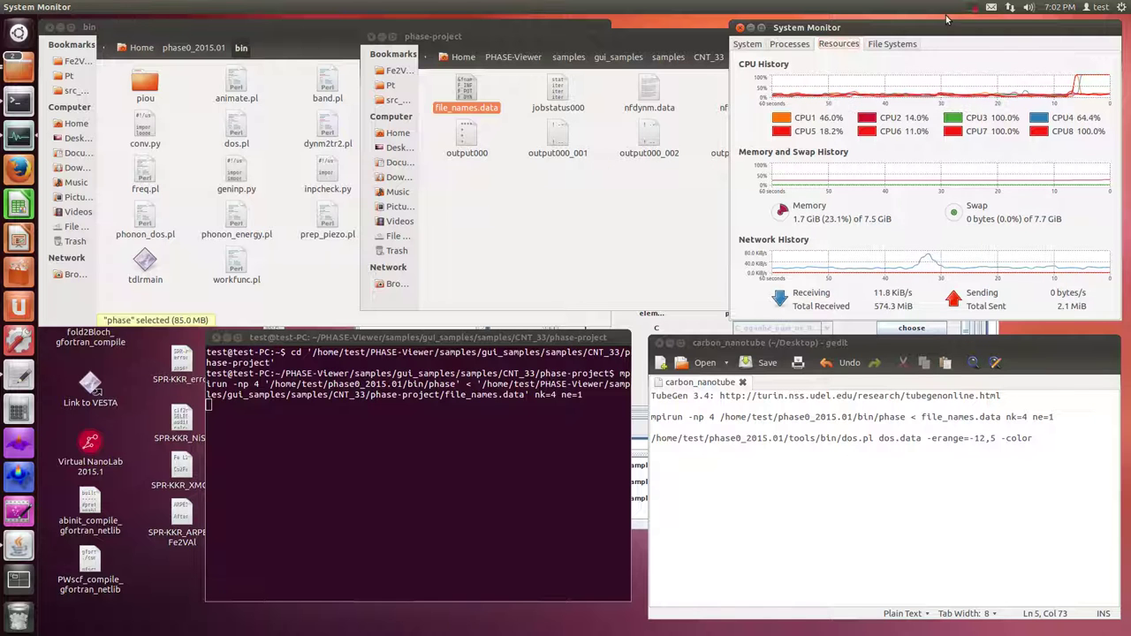
{"action": "left_click", "coordinate": [973, 7]}
{"action": "left_click", "coordinate": [979, 23]}
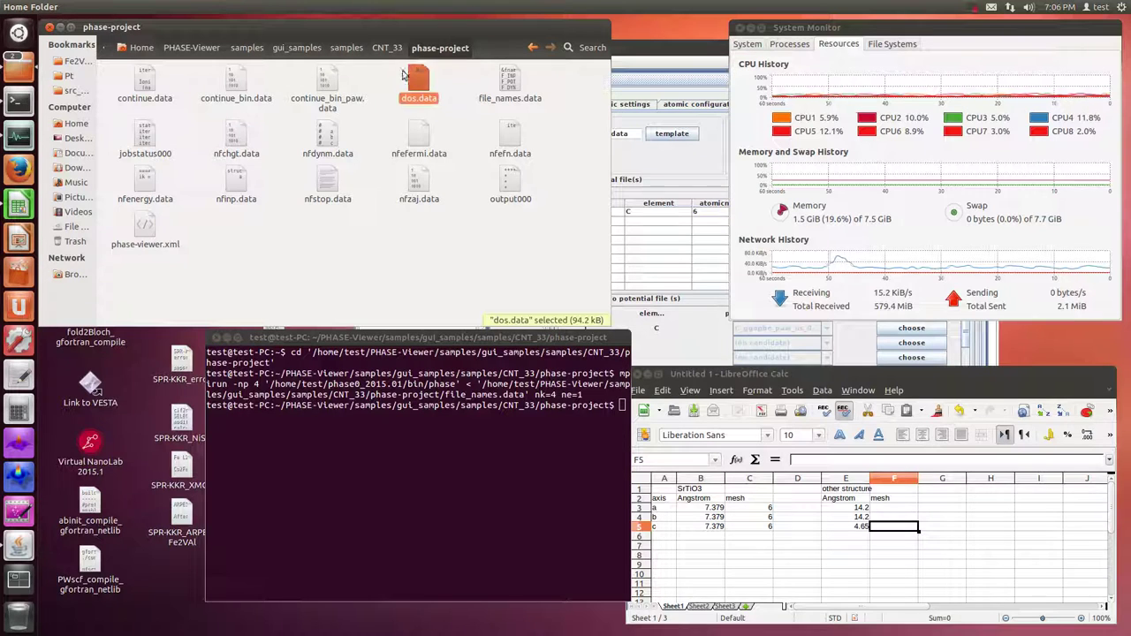
- Move the phase-project window off the desktop icons and open another file manager window
{"action": "right_click", "coordinate": [23, 74]}
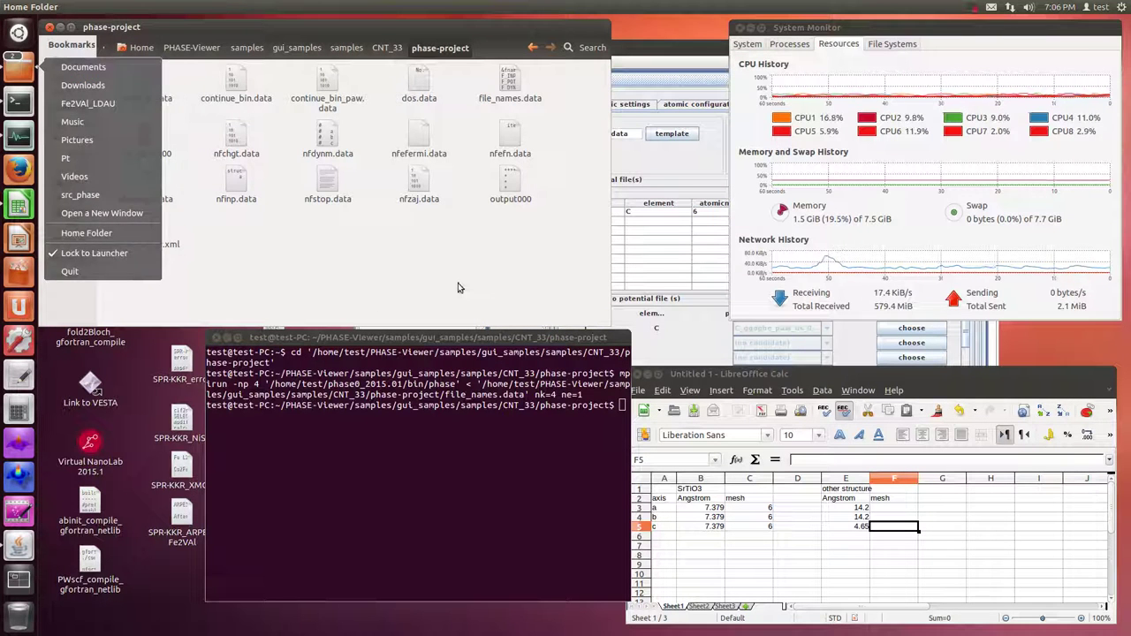
{"action": "key", "text": "Escape"}
{"action": "left_click_drag", "start_coordinate": [372, 32], "coordinate": [681, 32]}
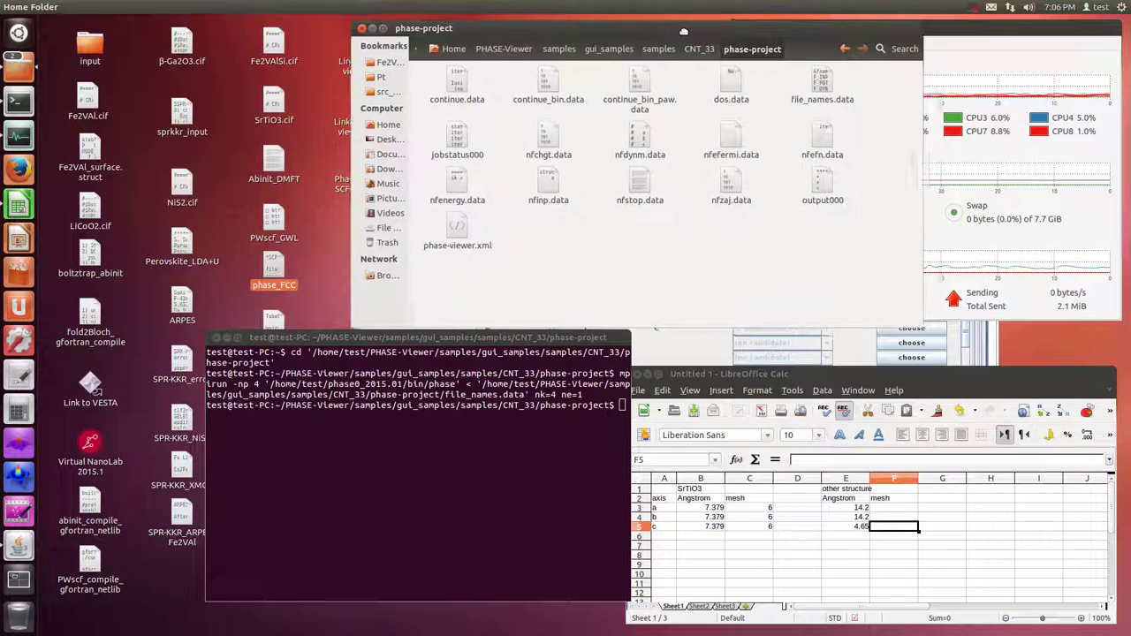
{"action": "right_click", "coordinate": [31, 71]}
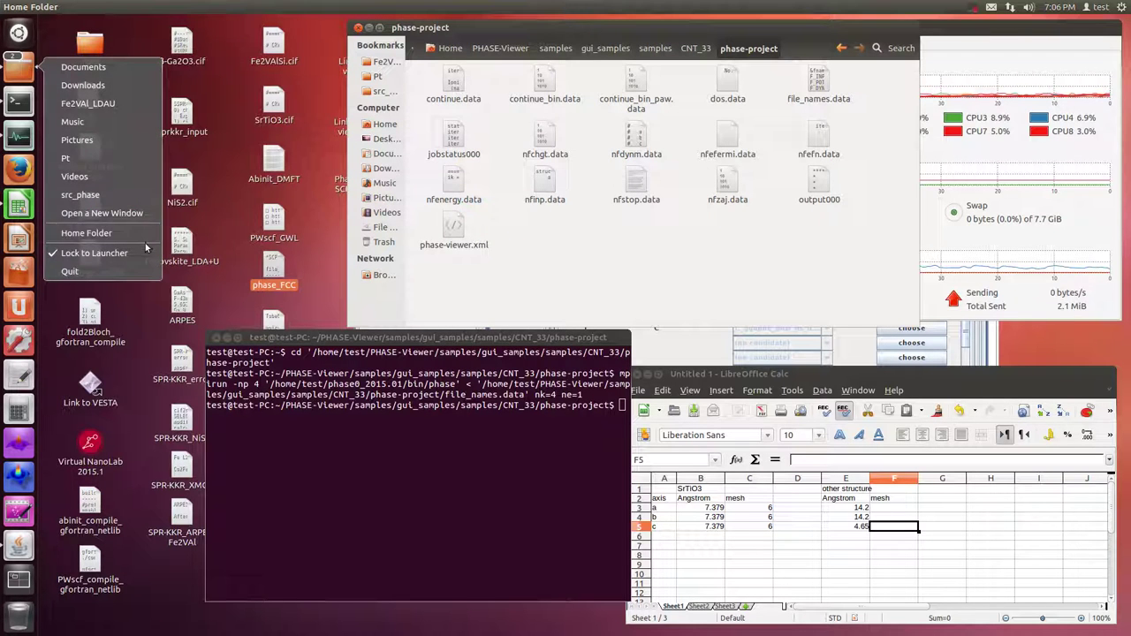